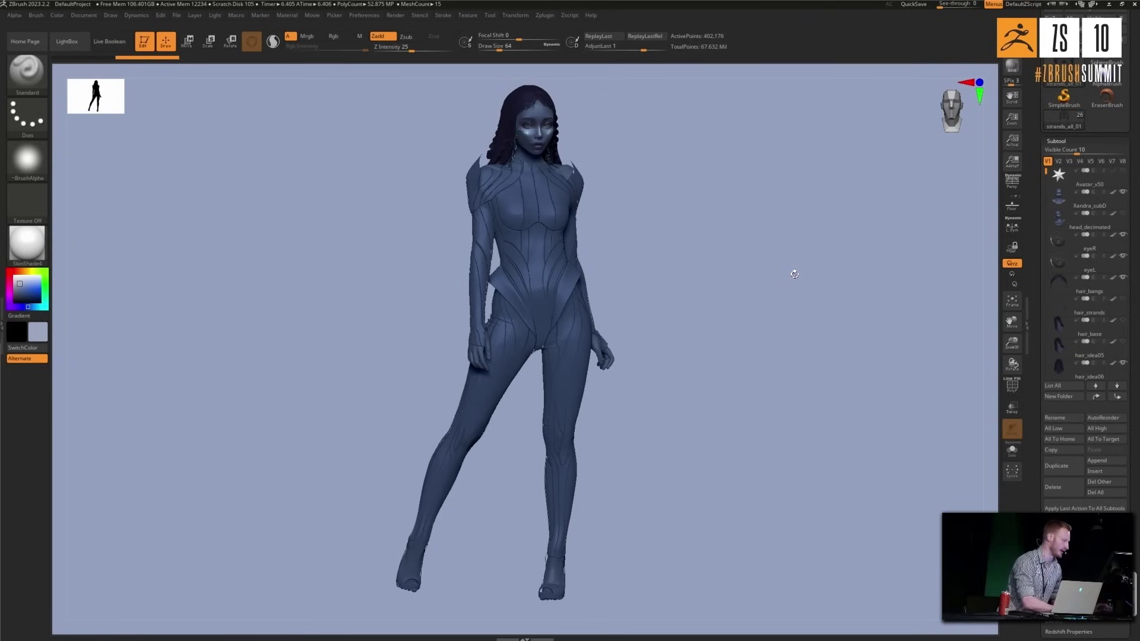
{"action": "mouse_move", "coordinate": [759, 265]}
{"action": "left_mouse_down"}
{"action": "mouse_move", "coordinate": [736, 259]}
{"action": "mouse_move", "coordinate": [767, 255]}
{"action": "mouse_move", "coordinate": [744, 304]}
{"action": "left_mouse_up"}
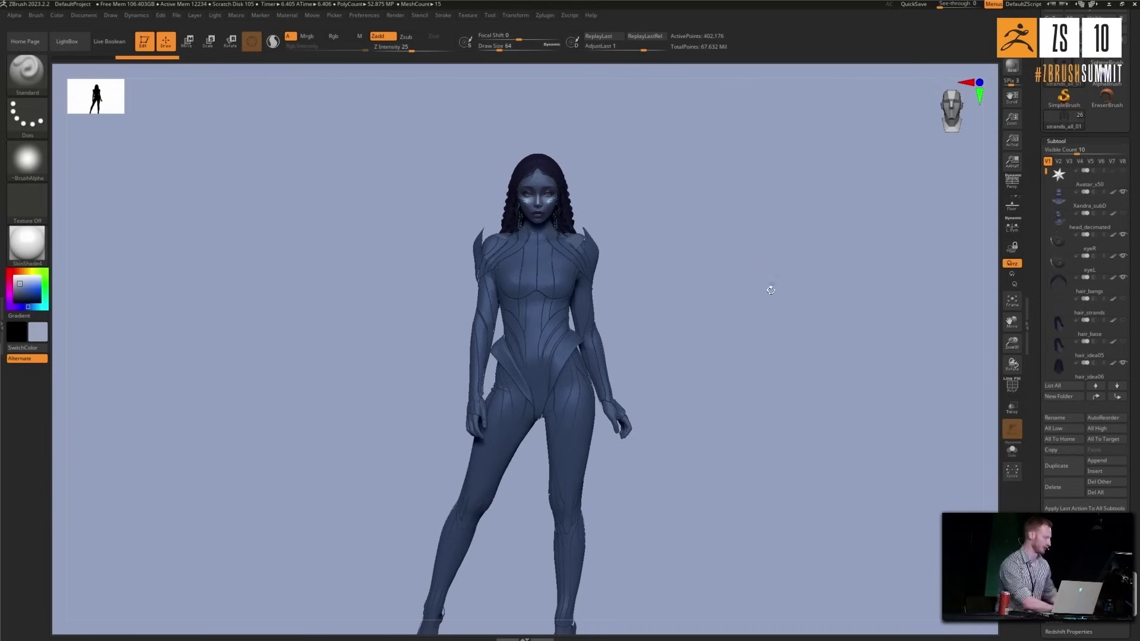
{"action": "left_click_drag", "start_coordinate": [721, 283], "coordinate": [746, 292]}
{"action": "left_click_drag", "start_coordinate": [697, 226], "coordinate": [771, 283], "text": "alt"}
Switch to the browser, look over the Apparel Intelligence home page, and return to ZBrush.
{"action": "key", "text": "super"}
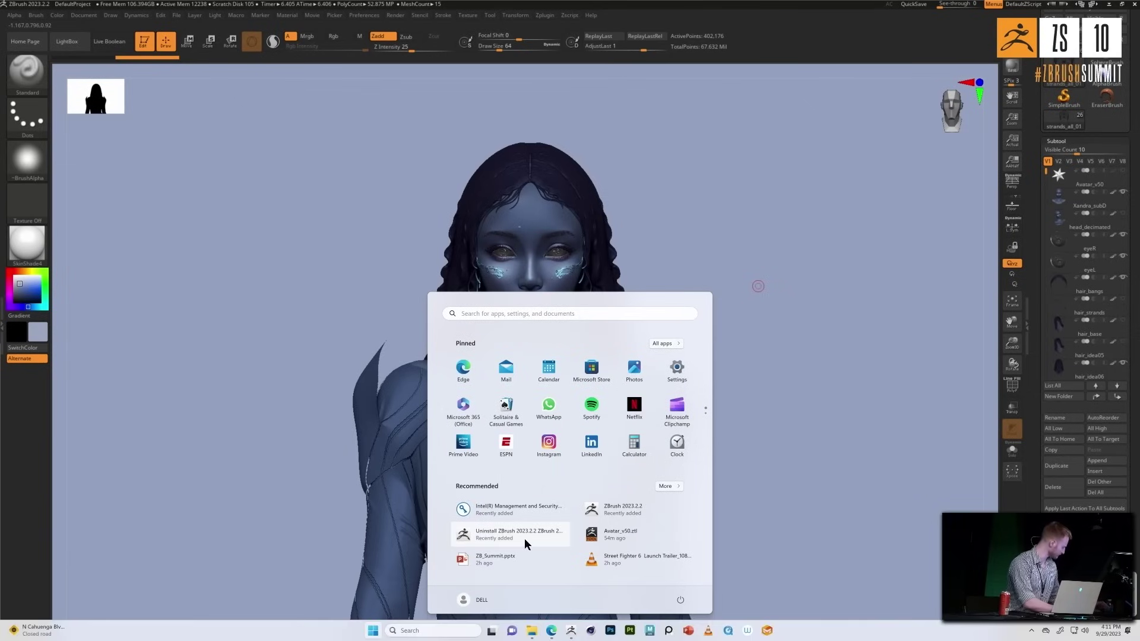
{"action": "key", "text": "super"}
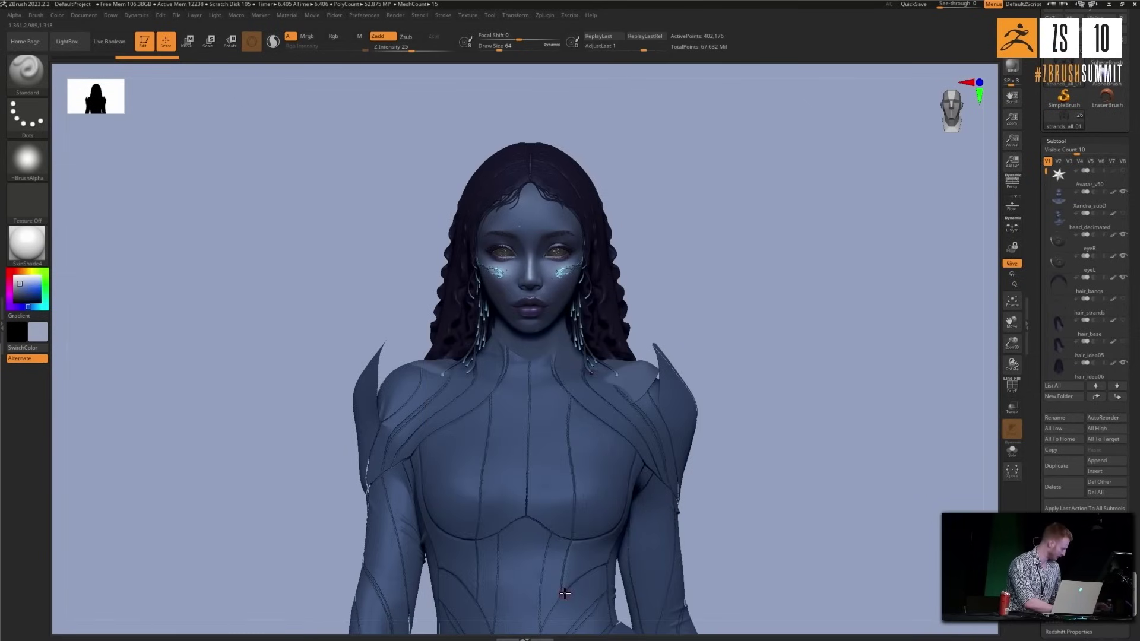
{"action": "key", "text": "super"}
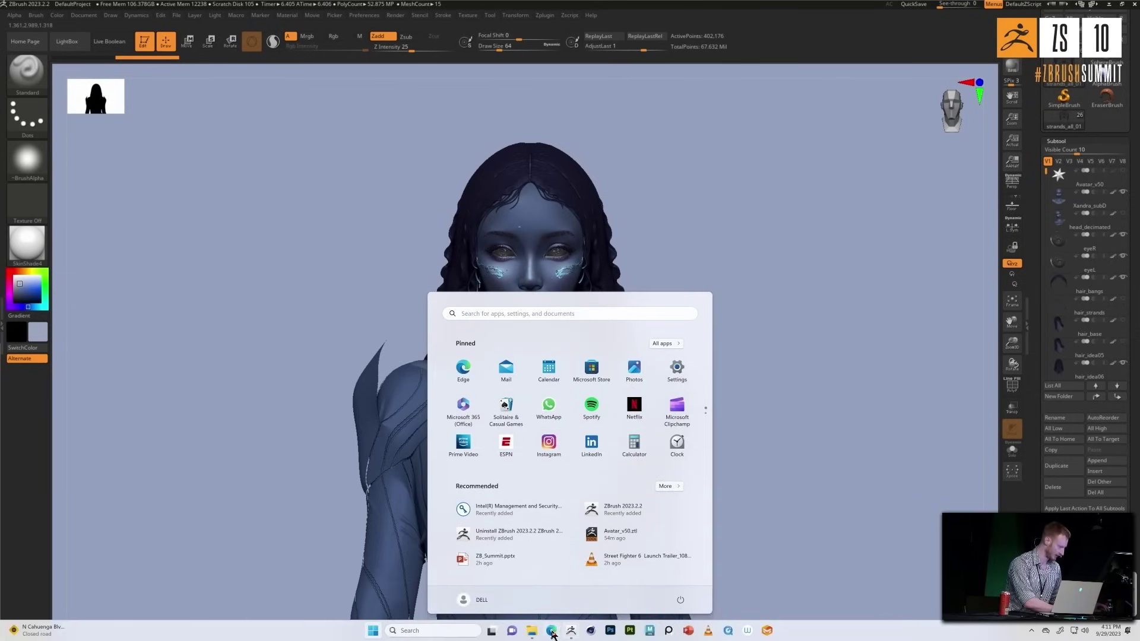
{"action": "left_click", "coordinate": [551, 630]}
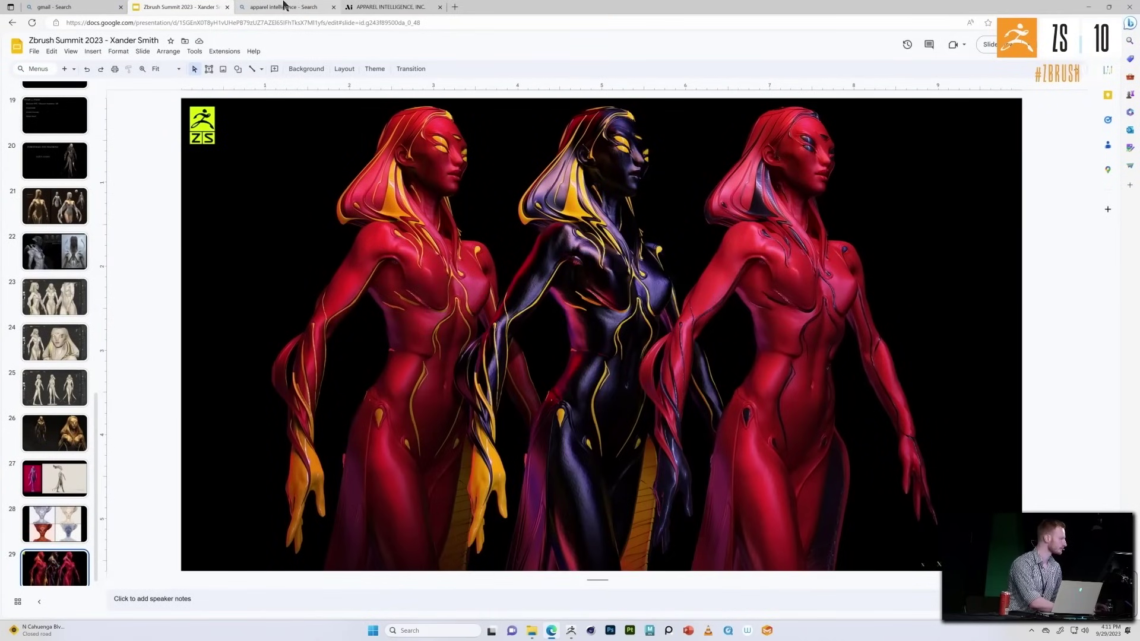
{"action": "left_click", "coordinate": [392, 7]}
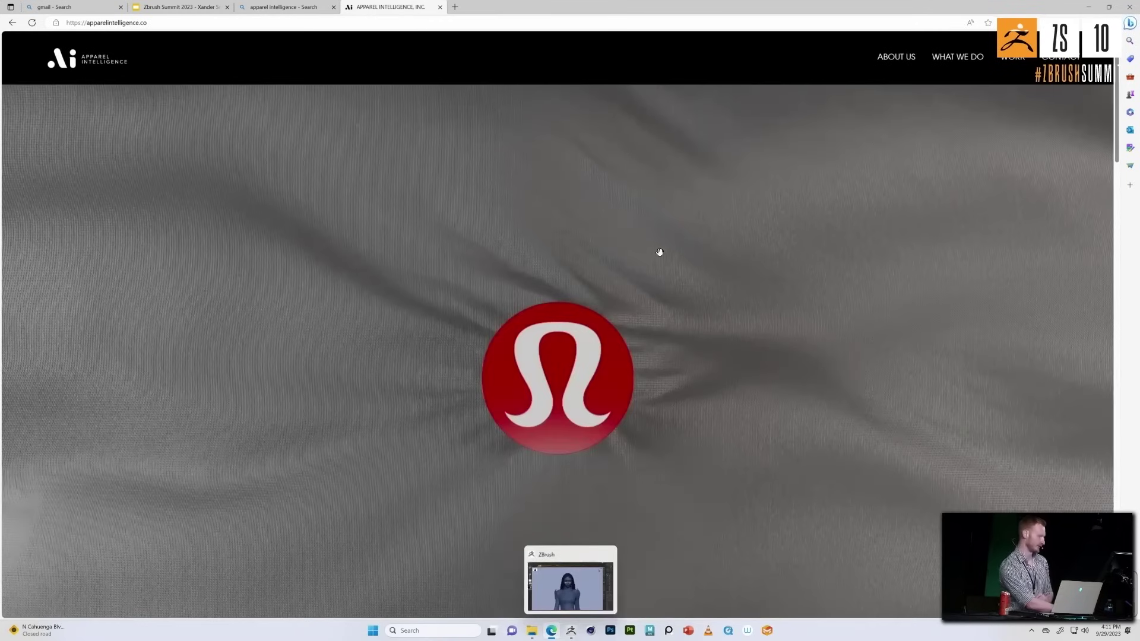
{"action": "scroll", "coordinate": [863, 167], "scroll_direction": "down", "scroll_amount": 15}
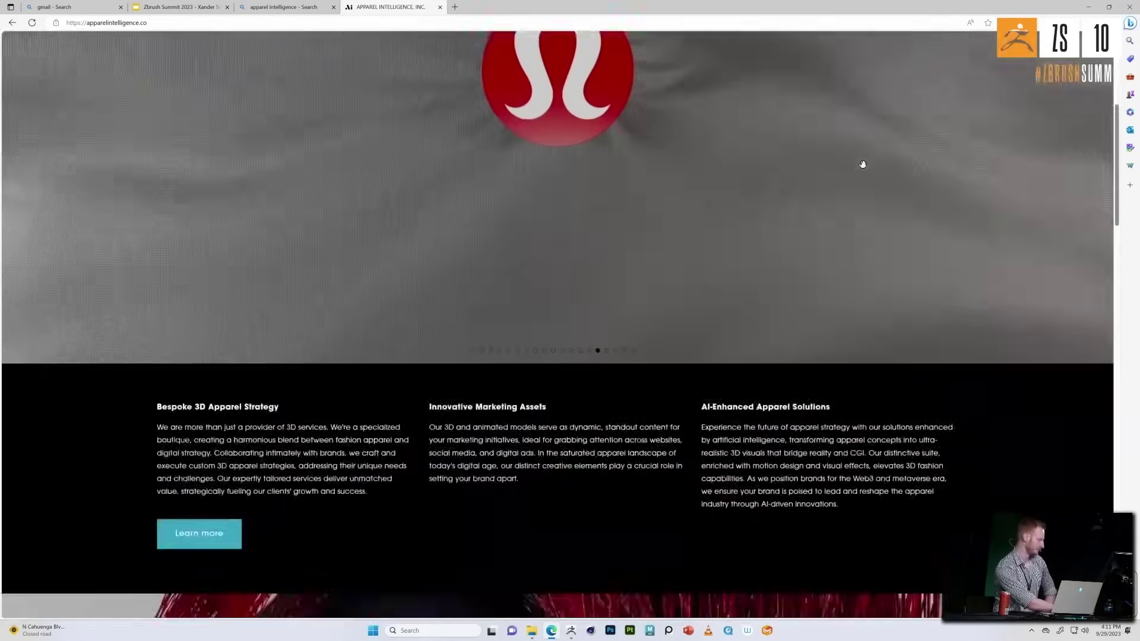
{"action": "scroll", "coordinate": [865, 170], "scroll_direction": "up", "scroll_amount": 3}
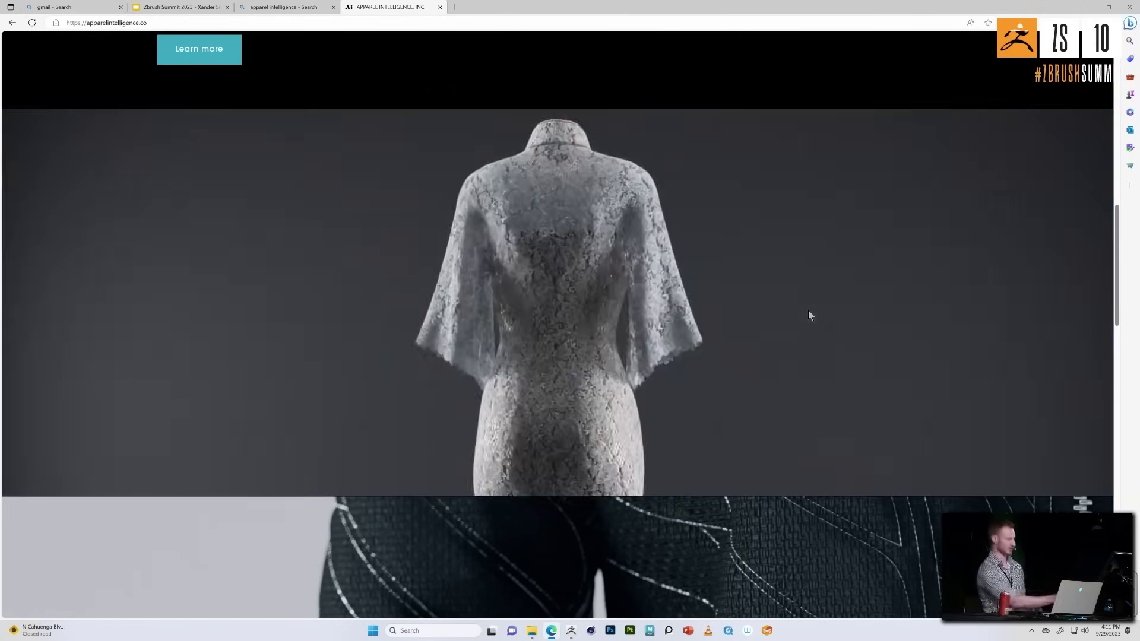
{"action": "left_click", "coordinate": [1089, 8]}
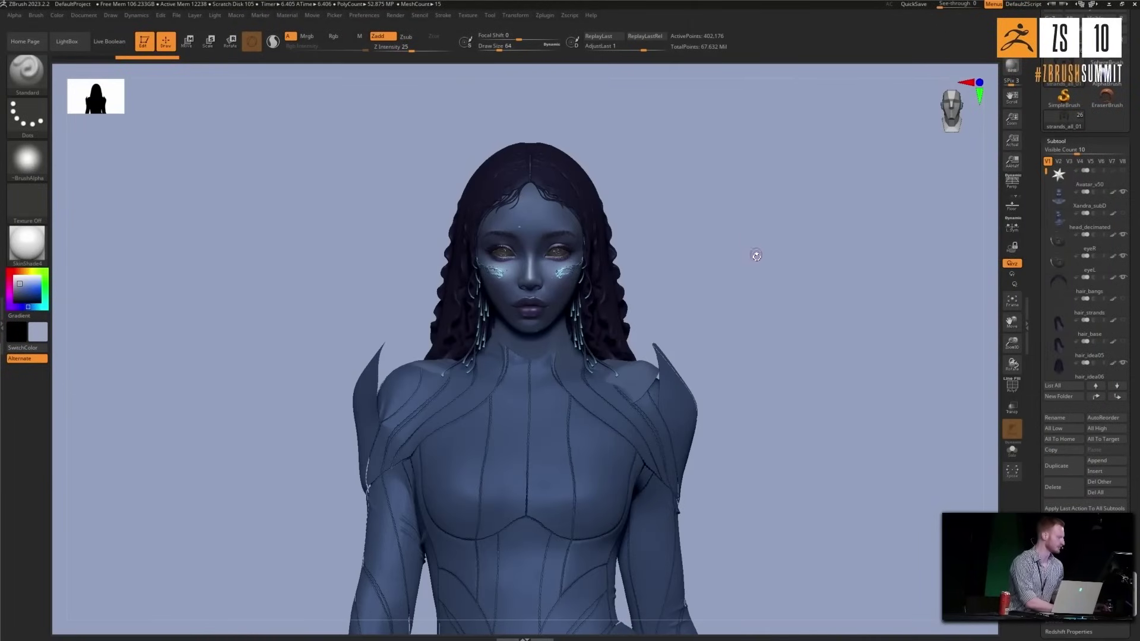
Select the suit's Merged_Pattern2D subtool, display its polygroups and wireframe across the torso, and turn that display off again.
{"action": "mouse_move", "coordinate": [705, 246]}
{"action": "left_mouse_down"}
{"action": "mouse_move", "coordinate": [832, 257]}
{"action": "mouse_move", "coordinate": [761, 247]}
{"action": "mouse_move", "coordinate": [725, 261]}
{"action": "mouse_move", "coordinate": [695, 247]}
{"action": "mouse_move", "coordinate": [756, 251]}
{"action": "left_mouse_up"}
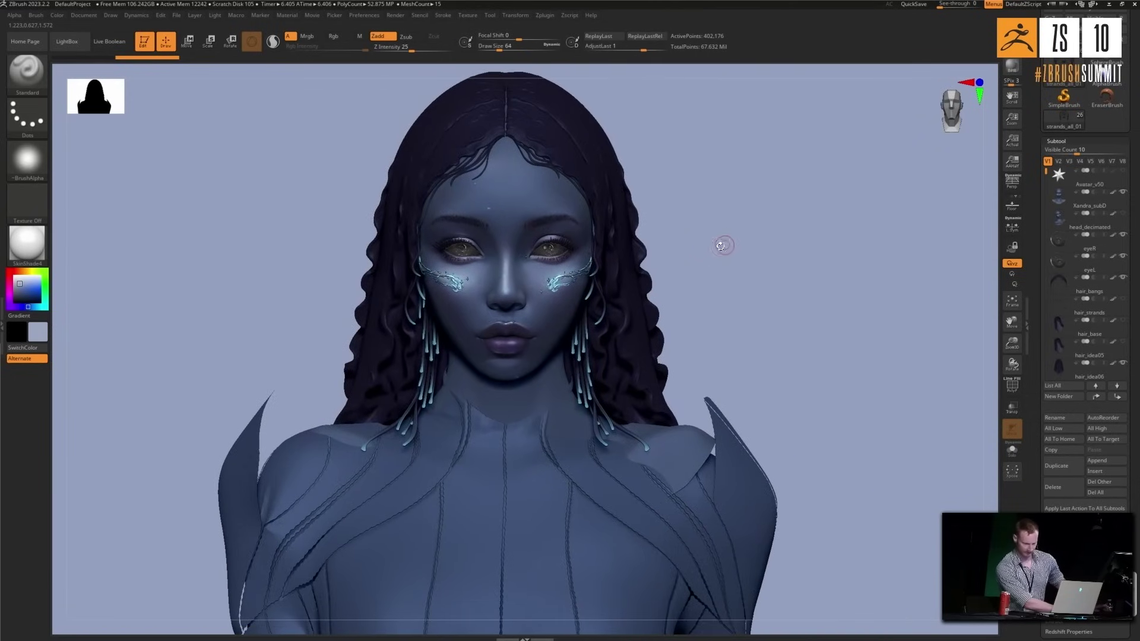
{"action": "mouse_move", "coordinate": [718, 233]}
{"action": "left_mouse_down"}
{"action": "mouse_move", "coordinate": [749, 235]}
{"action": "mouse_move", "coordinate": [723, 265]}
{"action": "left_mouse_up"}
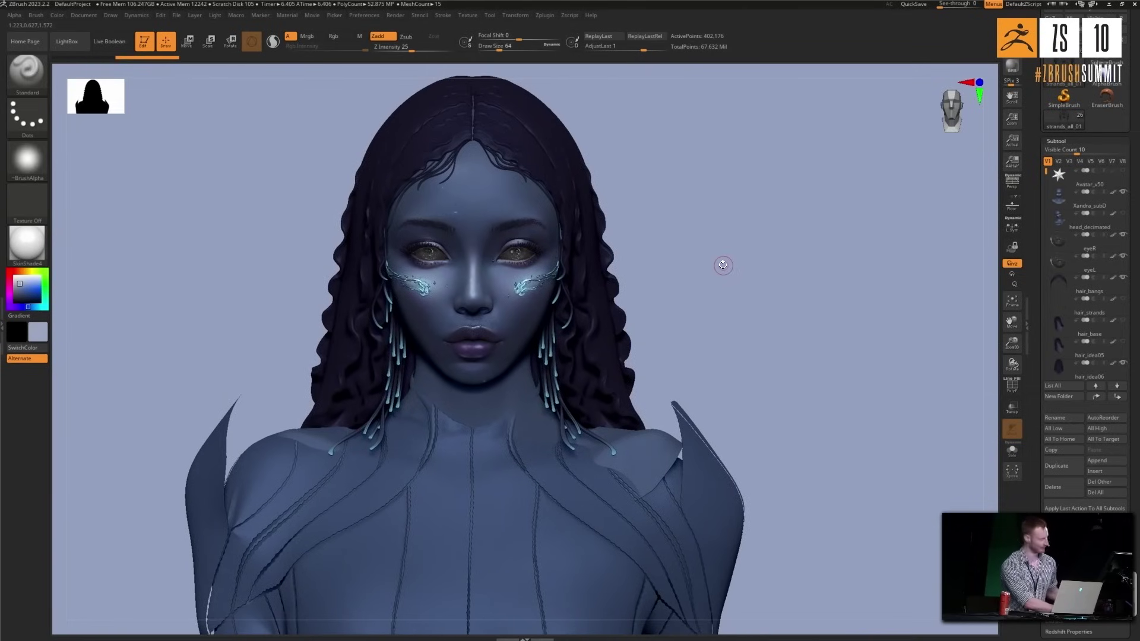
{"action": "mouse_move", "coordinate": [732, 262]}
{"action": "left_mouse_down"}
{"action": "mouse_move", "coordinate": [709, 243]}
{"action": "mouse_move", "coordinate": [723, 269]}
{"action": "mouse_move", "coordinate": [736, 256]}
{"action": "mouse_move", "coordinate": [667, 242]}
{"action": "mouse_move", "coordinate": [724, 253]}
{"action": "mouse_move", "coordinate": [720, 242]}
{"action": "mouse_move", "coordinate": [725, 257]}
{"action": "left_mouse_up"}
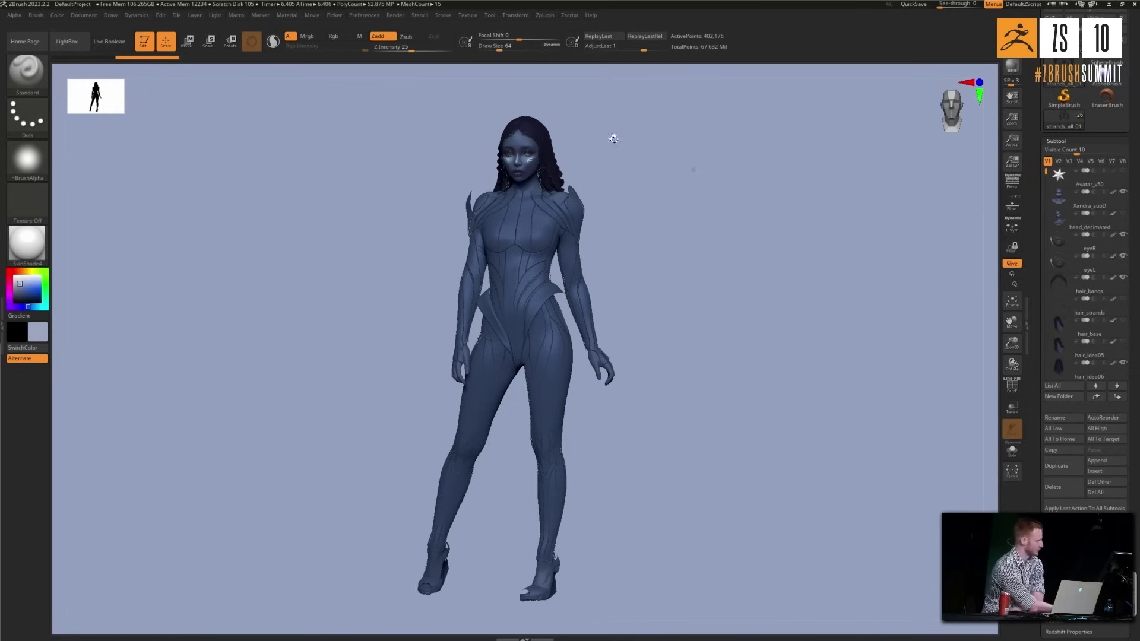
{"action": "left_click_drag", "start_coordinate": [656, 300], "coordinate": [746, 302]}
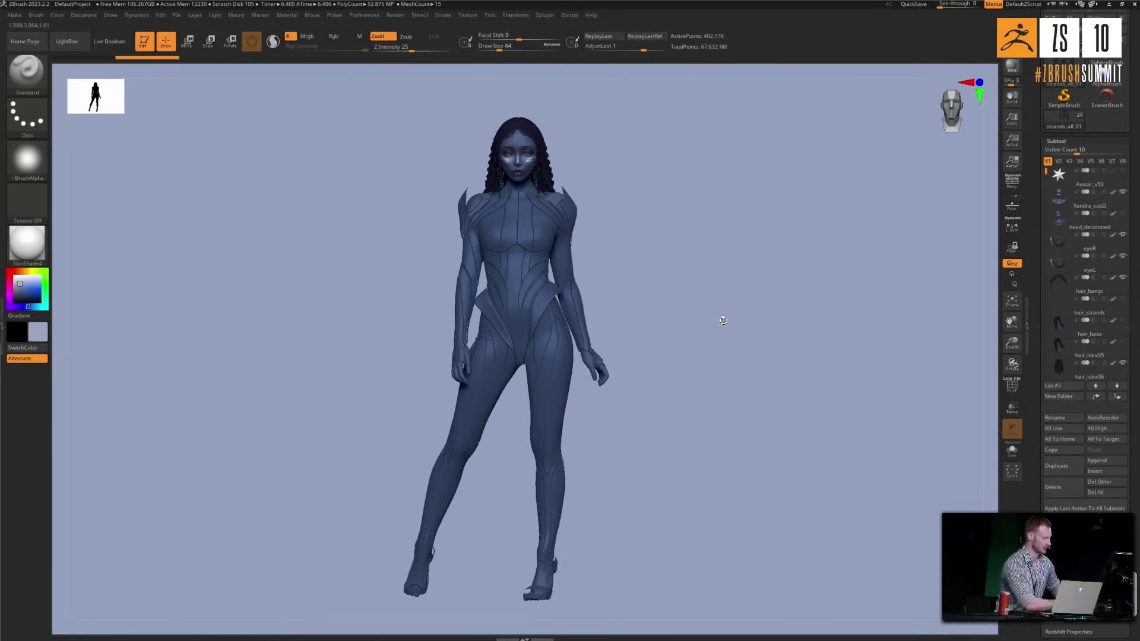
{"action": "mouse_move", "coordinate": [684, 309]}
{"action": "left_mouse_down"}
{"action": "mouse_move", "coordinate": [703, 308]}
{"action": "mouse_move", "coordinate": [682, 313]}
{"action": "left_mouse_up"}
{"action": "right_click_drag", "start_coordinate": [683, 313], "coordinate": [820, 336], "text": "ctrl"}
{"action": "right_click_drag", "start_coordinate": [669, 410], "coordinate": [676, 364], "text": "alt"}
{"action": "left_click", "coordinate": [677, 364], "text": "alt"}
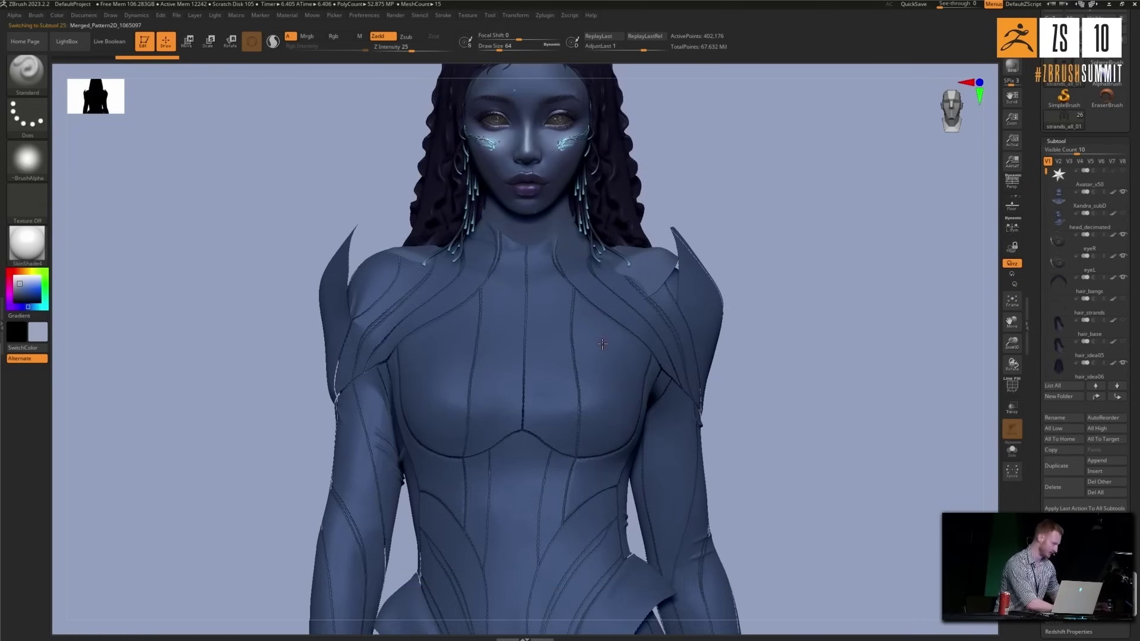
{"action": "key", "text": "shift+f"}
{"action": "mouse_move", "coordinate": [881, 297]}
{"action": "left_mouse_down"}
{"action": "mouse_move", "coordinate": [840, 250]}
{"action": "mouse_move", "coordinate": [825, 263]}
{"action": "mouse_move", "coordinate": [847, 297]}
{"action": "left_mouse_up"}
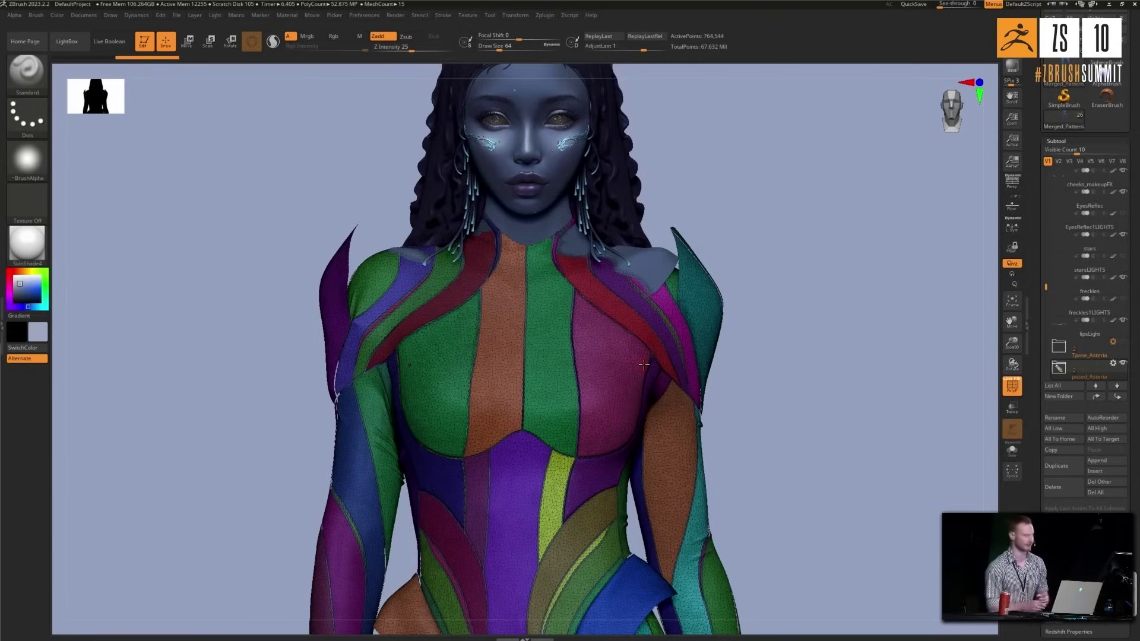
{"action": "left_click", "coordinate": [1013, 386]}
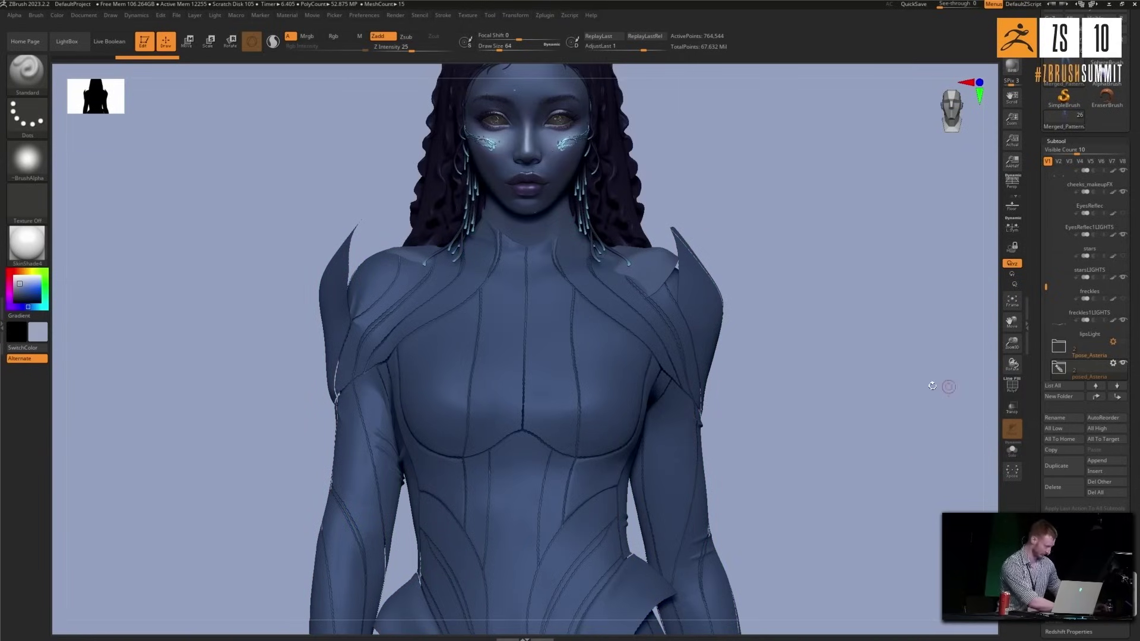
Hide the posed_Asteria suit folder and make the Xandra_subD body the active subtool.
{"action": "left_click_drag", "start_coordinate": [816, 257], "coordinate": [814, 261], "text": "alt"}
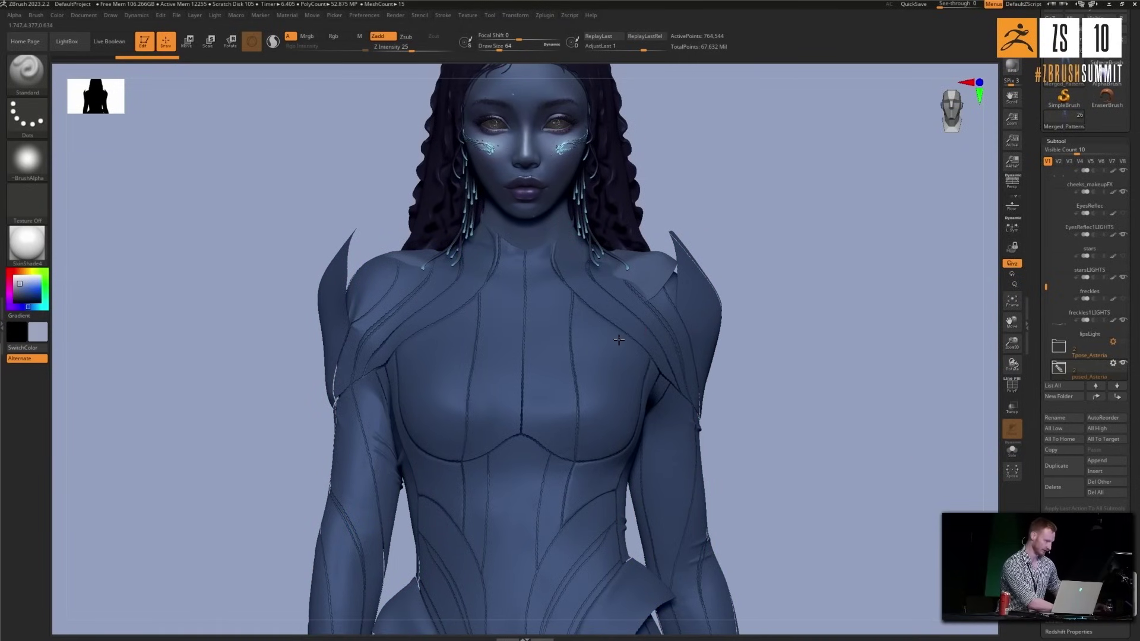
{"action": "left_click", "coordinate": [1123, 363]}
{"action": "left_click", "coordinate": [642, 261], "text": "alt"}
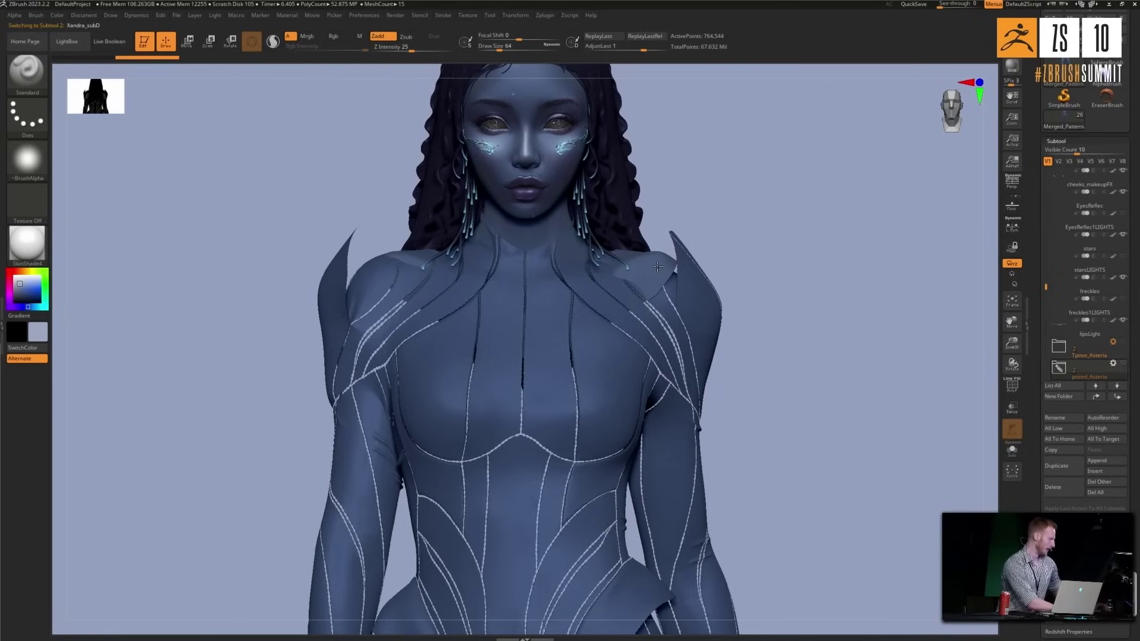
{"action": "left_click_drag", "start_coordinate": [699, 288], "coordinate": [761, 306]}
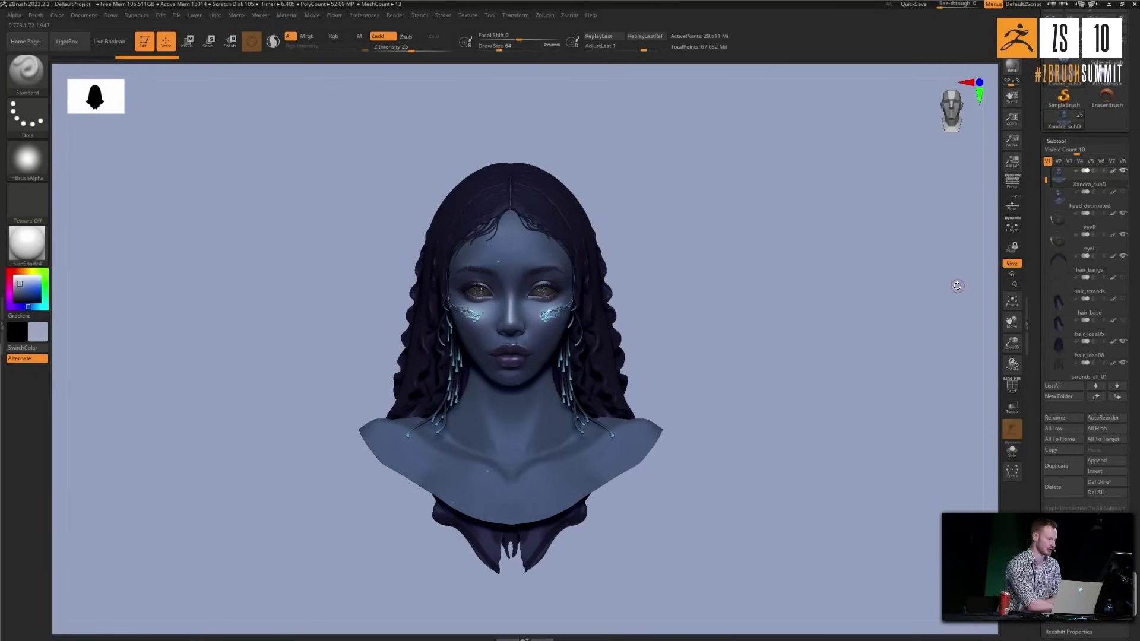
Hide the curly hair_idea06 subtool and show the smooth hair_base subtool.
{"action": "left_click_drag", "start_coordinate": [1048, 181], "coordinate": [1047, 192]}
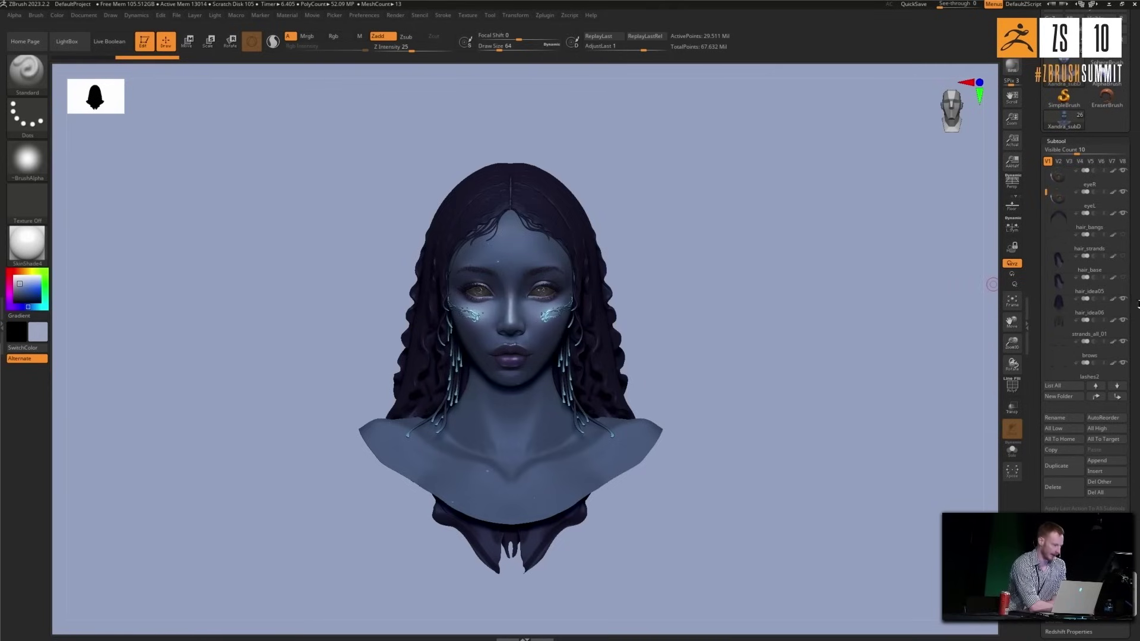
{"action": "left_click", "coordinate": [1124, 280]}
{"action": "left_click", "coordinate": [1124, 280]}
{"action": "left_click", "coordinate": [1123, 280]}
{"action": "left_click", "coordinate": [1123, 258]}
Select the hair_base subtool, isolate it with Solo, and display its wireframe.
{"action": "left_click_drag", "start_coordinate": [777, 244], "coordinate": [766, 289]}
{"action": "left_click", "coordinate": [590, 290], "text": "alt"}
{"action": "left_click", "coordinate": [1012, 449]}
{"action": "left_click_drag", "start_coordinate": [808, 321], "coordinate": [795, 355]}
{"action": "left_click", "coordinate": [1013, 386]}
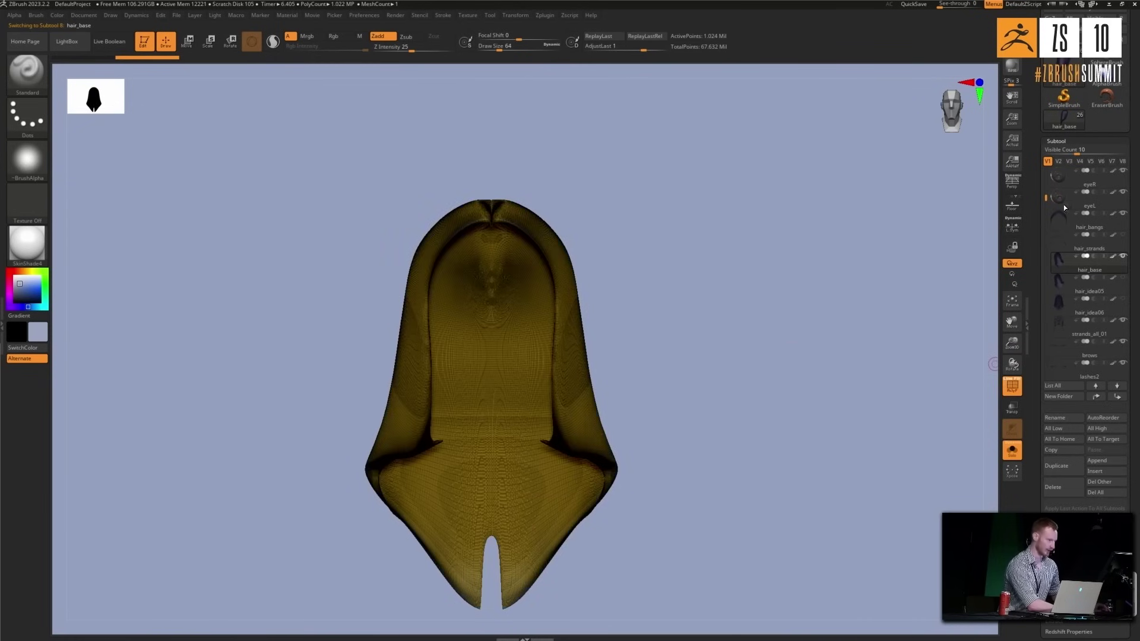
Set hair_base to its lowest subdivision level and examine the topology around the hair parting.
{"action": "left_click", "coordinate": [1053, 141]}
{"action": "left_click", "coordinate": [1061, 152]}
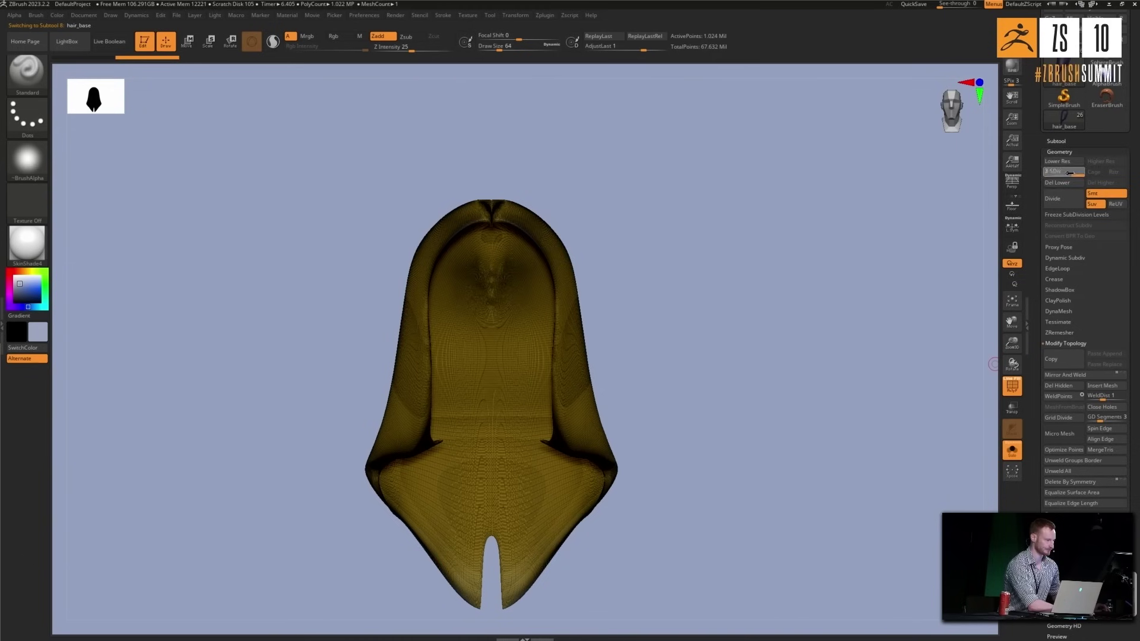
{"action": "left_click_drag", "start_coordinate": [1073, 173], "coordinate": [1050, 173]}
{"action": "left_click", "coordinate": [1055, 142]}
{"action": "left_click_drag", "start_coordinate": [695, 178], "coordinate": [590, 355], "text": "alt"}
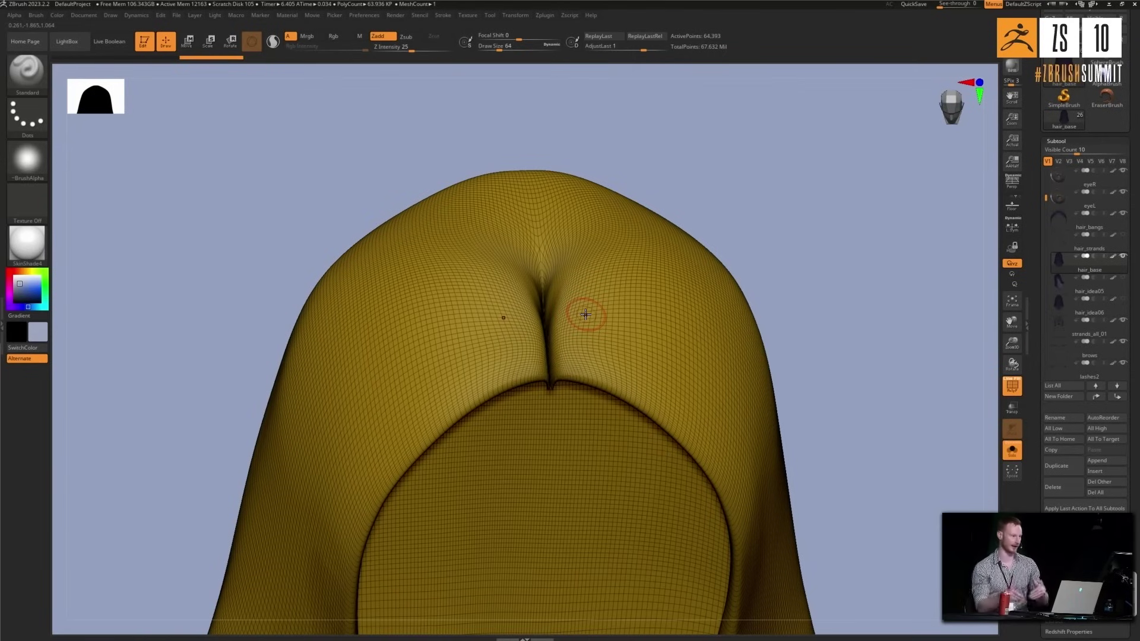
{"action": "mouse_move", "coordinate": [827, 333]}
{"action": "left_mouse_down"}
{"action": "mouse_move", "coordinate": [822, 292]}
{"action": "mouse_move", "coordinate": [699, 181]}
{"action": "mouse_move", "coordinate": [491, 232]}
{"action": "left_mouse_up"}
{"action": "mouse_move", "coordinate": [827, 277]}
{"action": "left_mouse_down", "text": "shift"}
{"action": "mouse_move", "coordinate": [865, 315]}
{"action": "mouse_move", "coordinate": [853, 323]}
{"action": "left_mouse_up", "text": "shift"}
Turn off the wireframe, show hair_idea05 in place of hair_base, and leave Solo to see it on the head.
{"action": "left_click", "coordinate": [1012, 386]}
{"action": "left_click_drag", "start_coordinate": [725, 407], "coordinate": [700, 323], "text": "alt"}
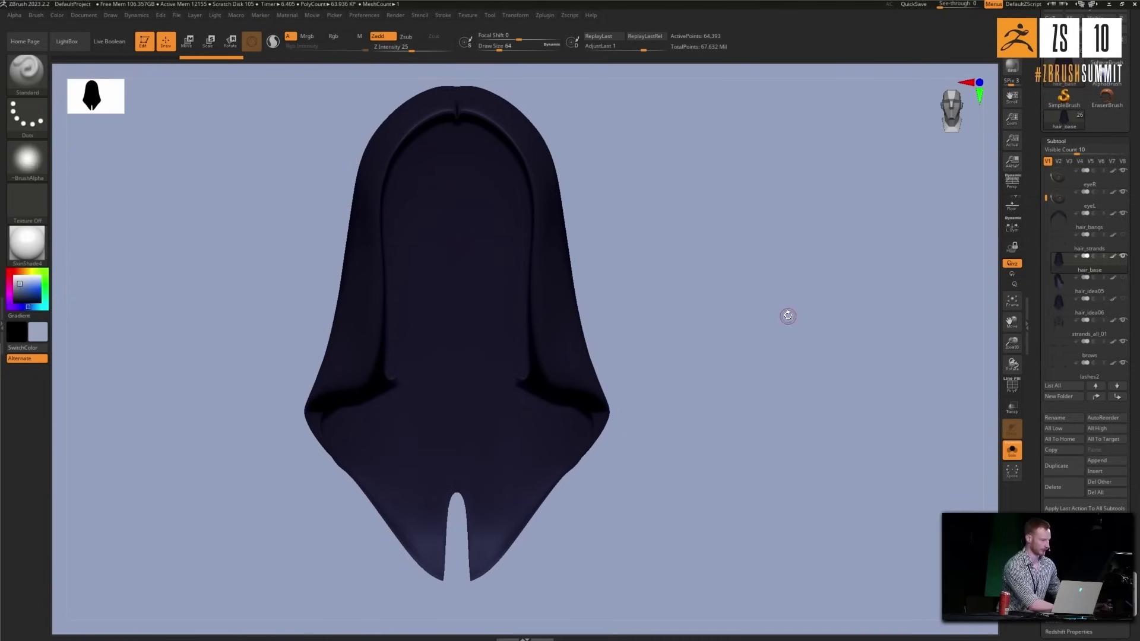
{"action": "left_click", "coordinate": [1120, 276]}
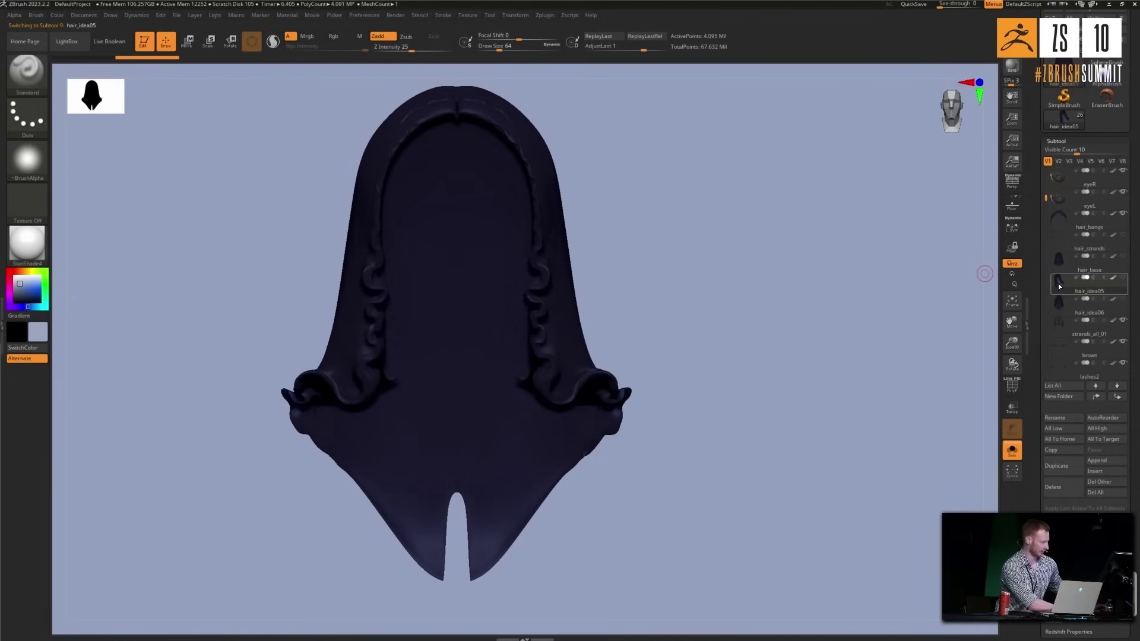
{"action": "left_click", "coordinate": [1012, 452]}
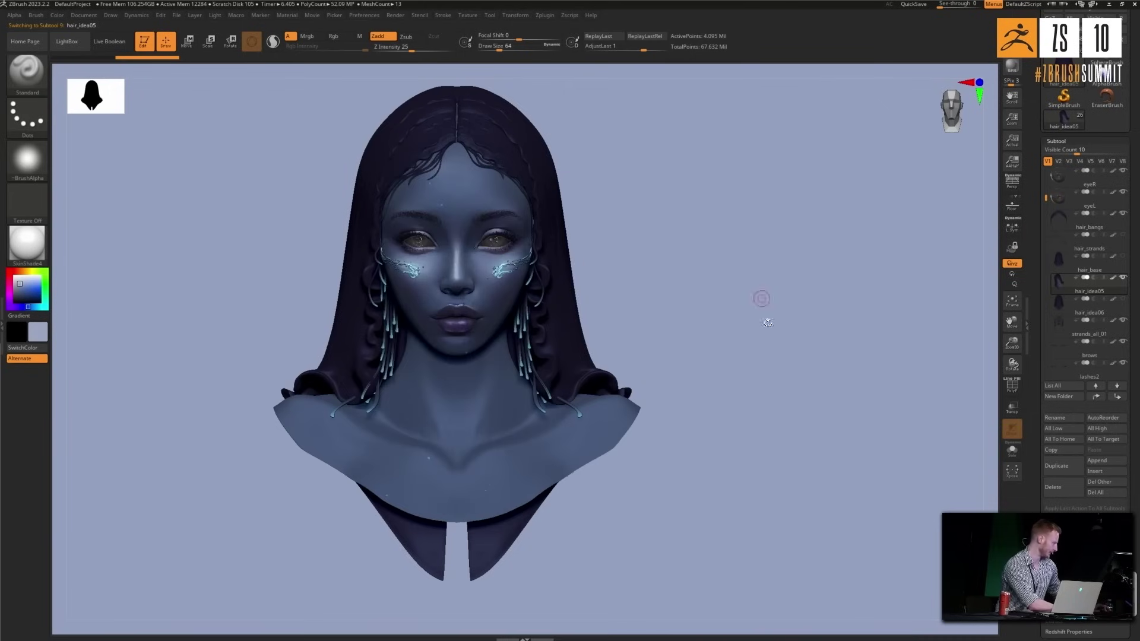
{"action": "left_click_drag", "start_coordinate": [759, 298], "coordinate": [764, 352], "text": "alt"}
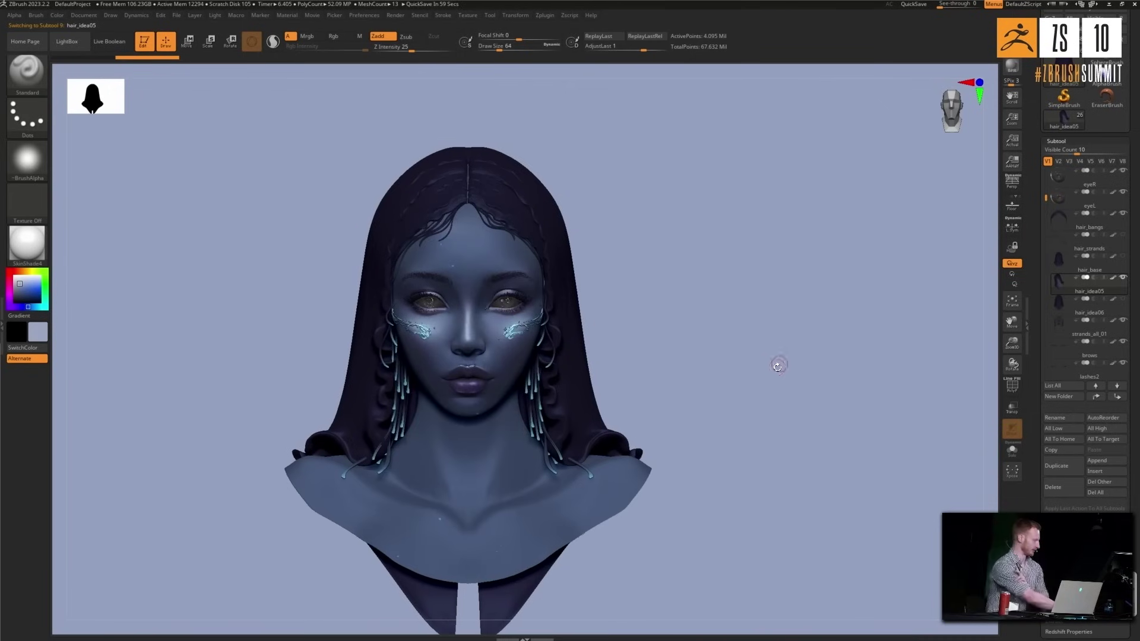
Show the hair_idea06 subtool in place of hair_idea05 and examine its wavy strands from the front and side.
{"action": "left_click_drag", "start_coordinate": [711, 359], "coordinate": [532, 326]}
{"action": "left_click", "coordinate": [1096, 309]}
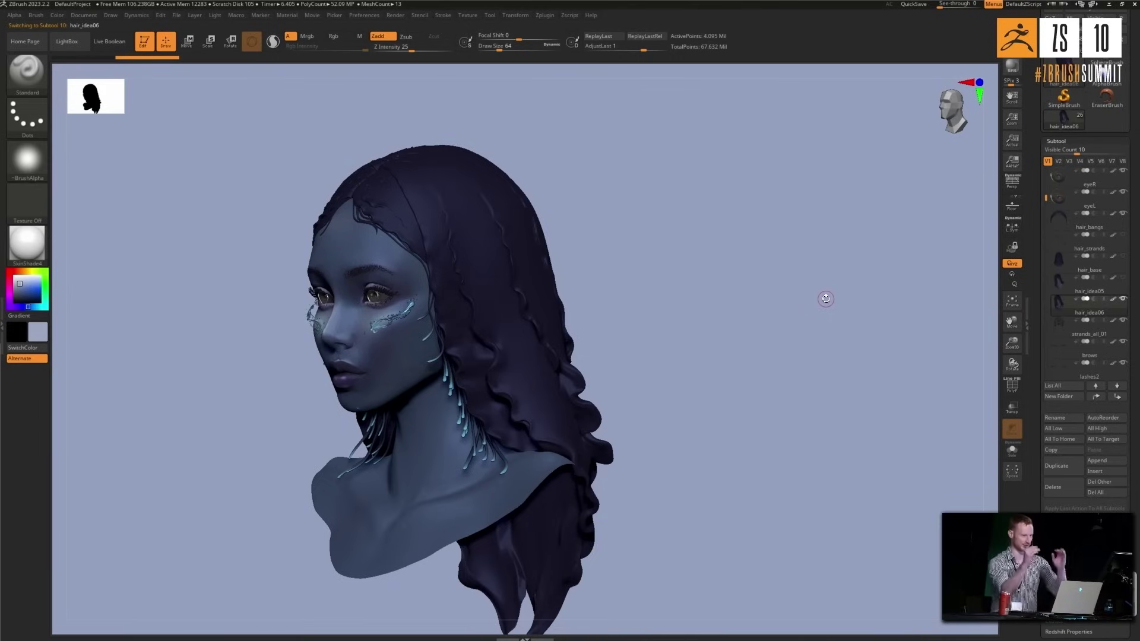
{"action": "left_click_drag", "start_coordinate": [686, 274], "coordinate": [751, 306], "text": "shift"}
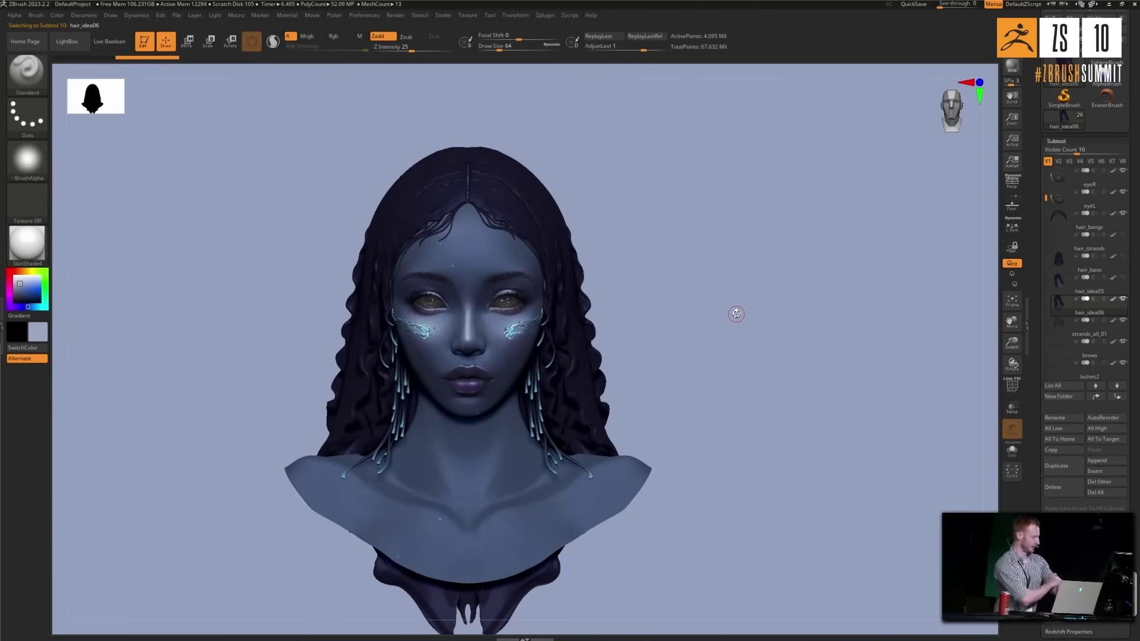
{"action": "mouse_move", "coordinate": [702, 311]}
{"action": "left_mouse_down"}
{"action": "mouse_move", "coordinate": [774, 321]}
{"action": "mouse_move", "coordinate": [705, 326]}
{"action": "mouse_move", "coordinate": [794, 356]}
{"action": "mouse_move", "coordinate": [739, 349]}
{"action": "left_mouse_up"}
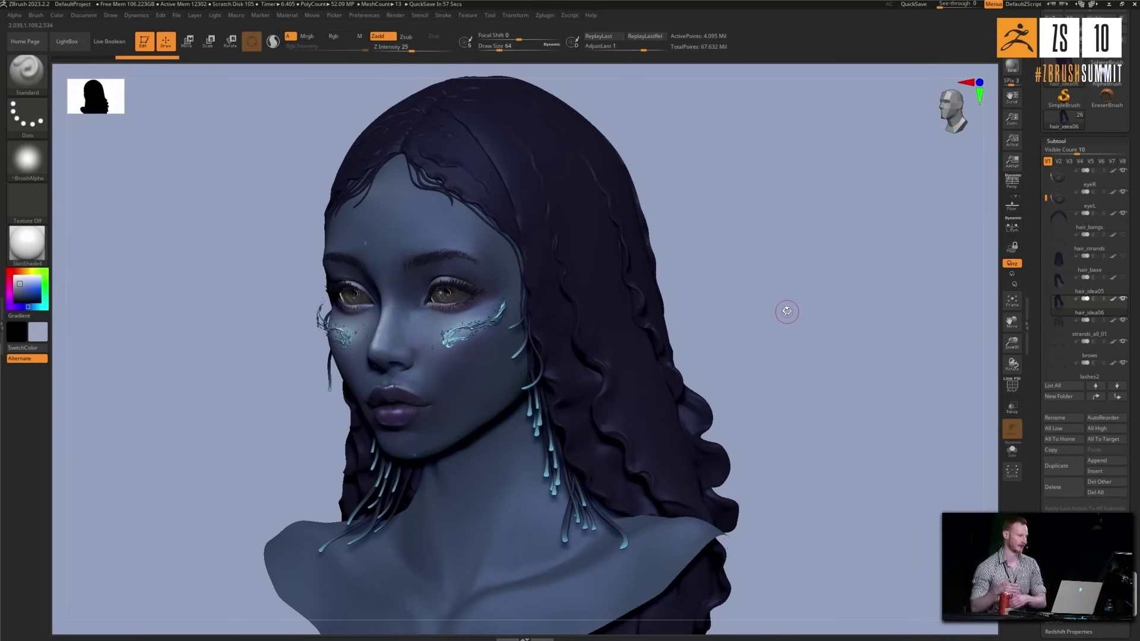
{"action": "mouse_move", "coordinate": [822, 328]}
{"action": "left_mouse_down"}
{"action": "mouse_move", "coordinate": [784, 269]}
{"action": "mouse_move", "coordinate": [736, 280]}
{"action": "mouse_move", "coordinate": [852, 311]}
{"action": "left_mouse_up"}
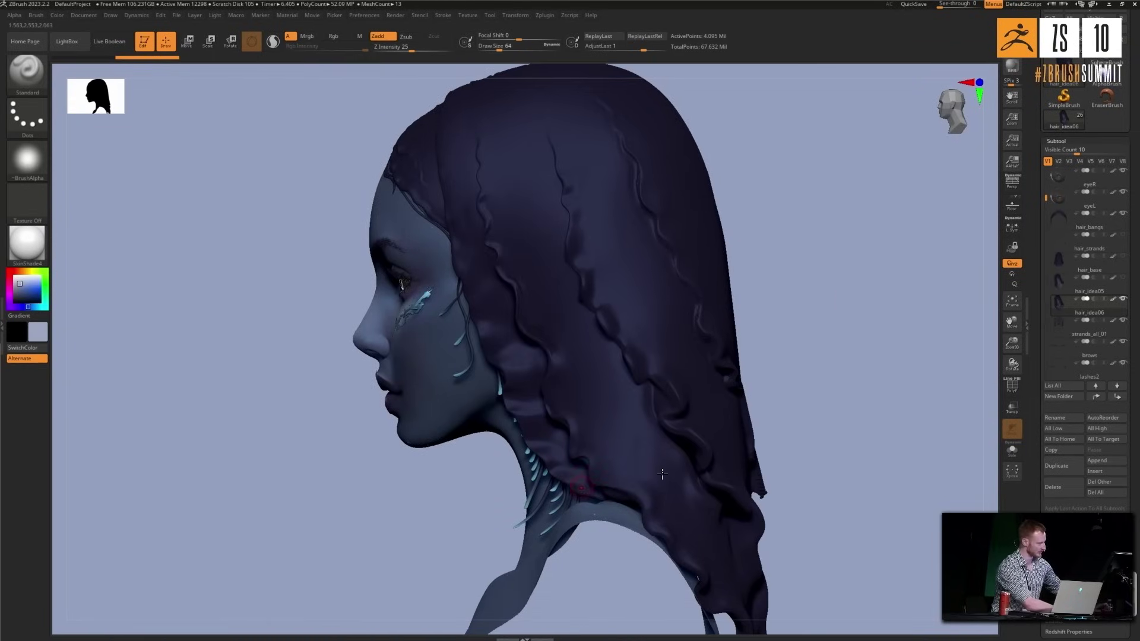
{"action": "left_click_drag", "start_coordinate": [850, 318], "coordinate": [810, 302]}
{"action": "mouse_move", "coordinate": [811, 303]}
{"action": "left_mouse_down", "text": "shift"}
{"action": "mouse_move", "coordinate": [725, 319]}
{"action": "mouse_move", "coordinate": [779, 326]}
{"action": "mouse_move", "coordinate": [764, 338]}
{"action": "mouse_move", "coordinate": [751, 326]}
{"action": "mouse_move", "coordinate": [758, 332]}
{"action": "mouse_move", "coordinate": [683, 336]}
{"action": "mouse_move", "coordinate": [733, 321]}
{"action": "mouse_move", "coordinate": [726, 327]}
{"action": "mouse_move", "coordinate": [776, 413]}
{"action": "left_mouse_up", "text": "shift"}
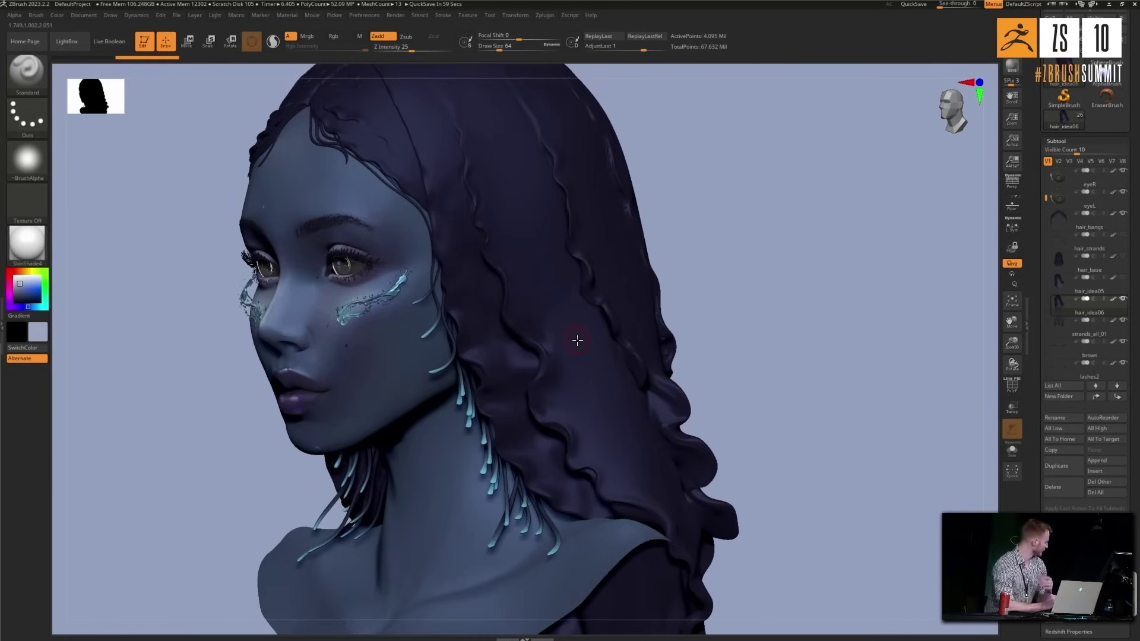
Try a wavy Fold brush stroke down the side of the hair and undo it.
{"action": "key", "text": "b"}
{"action": "key", "text": "f"}
{"action": "key", "text": "o"}
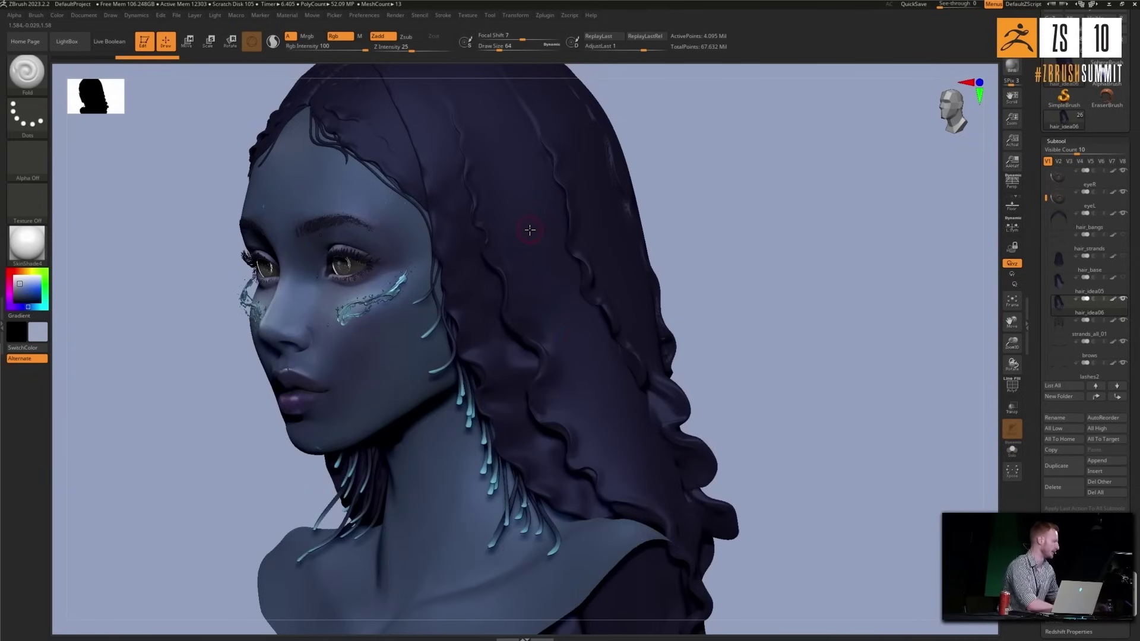
{"action": "mouse_move", "coordinate": [511, 204]}
{"action": "left_mouse_down"}
{"action": "mouse_move", "coordinate": [514, 246]}
{"action": "mouse_move", "coordinate": [547, 264]}
{"action": "mouse_move", "coordinate": [561, 333]}
{"action": "mouse_move", "coordinate": [525, 226]}
{"action": "mouse_move", "coordinate": [550, 291]}
{"action": "left_mouse_up"}
{"action": "key", "text": "shift"}
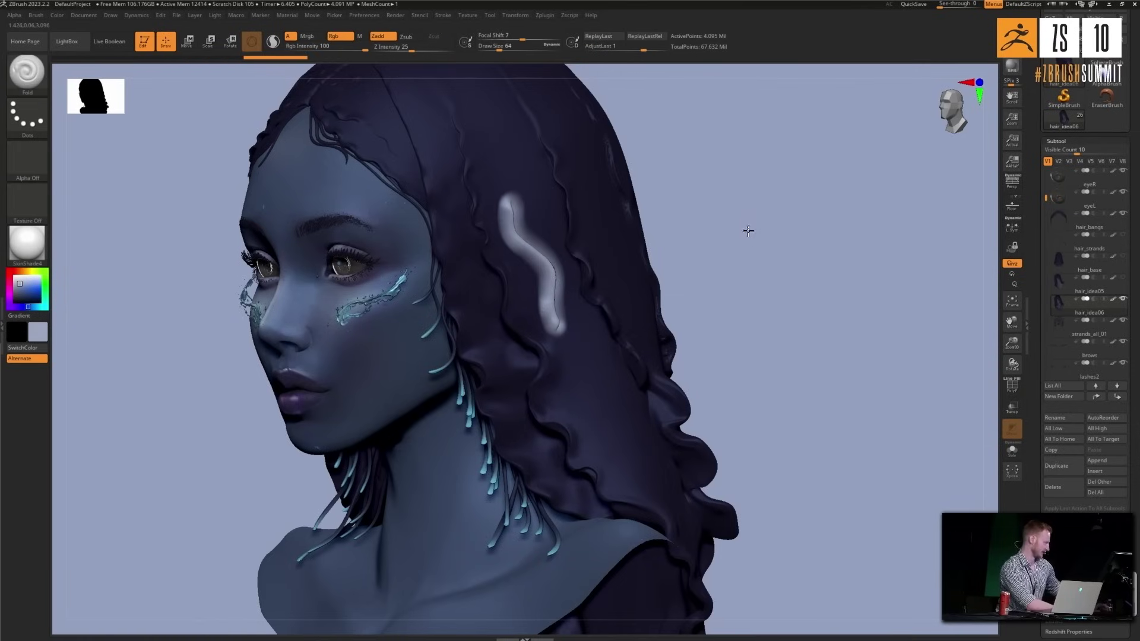
Turn off colour painting for the Fold brush and sculpt a wavy fold down the side of the hair.
{"action": "left_click_drag", "start_coordinate": [748, 231], "coordinate": [665, 214]}
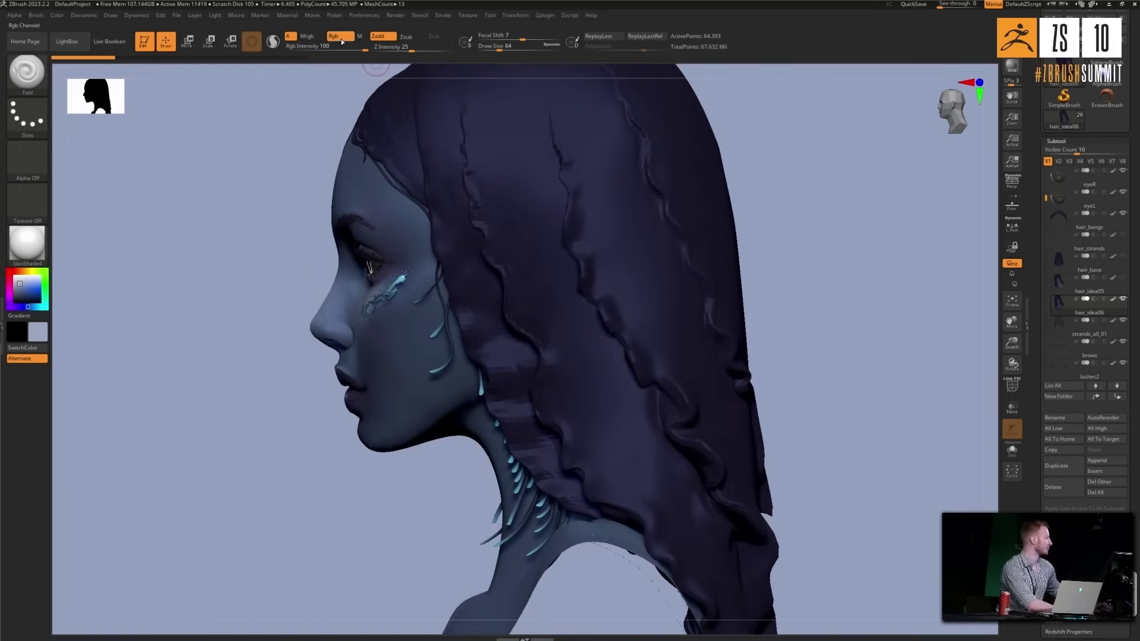
{"action": "mouse_move", "coordinate": [517, 235]}
{"action": "left_mouse_down"}
{"action": "mouse_move", "coordinate": [561, 315]}
{"action": "mouse_move", "coordinate": [573, 369]}
{"action": "left_mouse_up"}
{"action": "key", "text": "ctrl"}
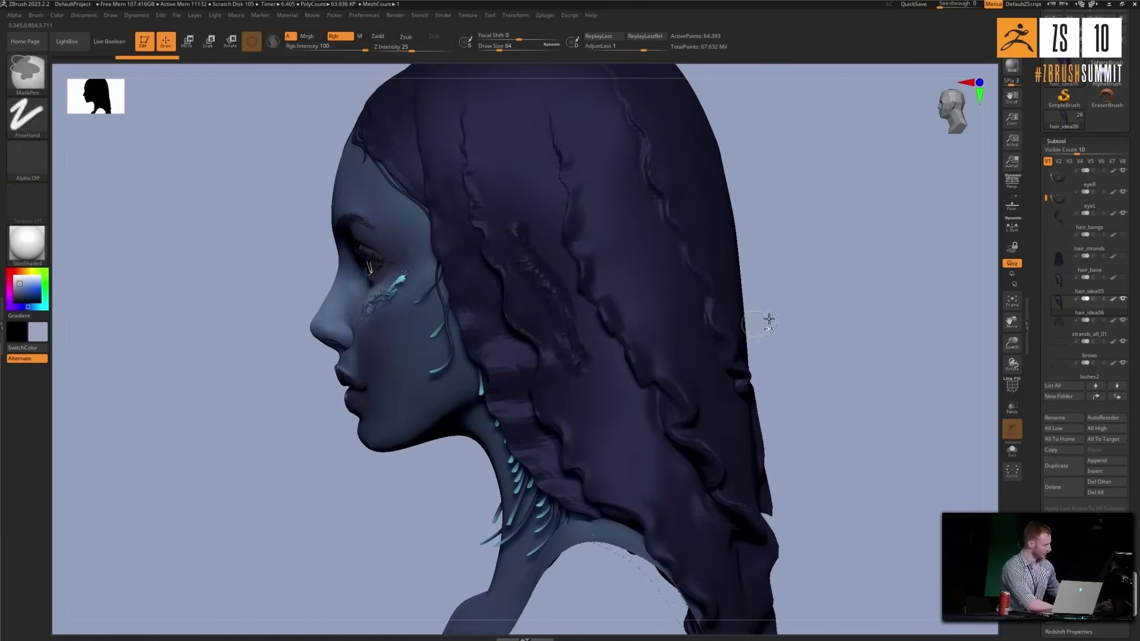
{"action": "mouse_move", "coordinate": [835, 303]}
{"action": "left_mouse_down"}
{"action": "mouse_move", "coordinate": [807, 301]}
{"action": "mouse_move", "coordinate": [820, 302]}
{"action": "left_mouse_up"}
{"action": "left_click_drag", "start_coordinate": [700, 291], "coordinate": [768, 292], "text": "alt"}
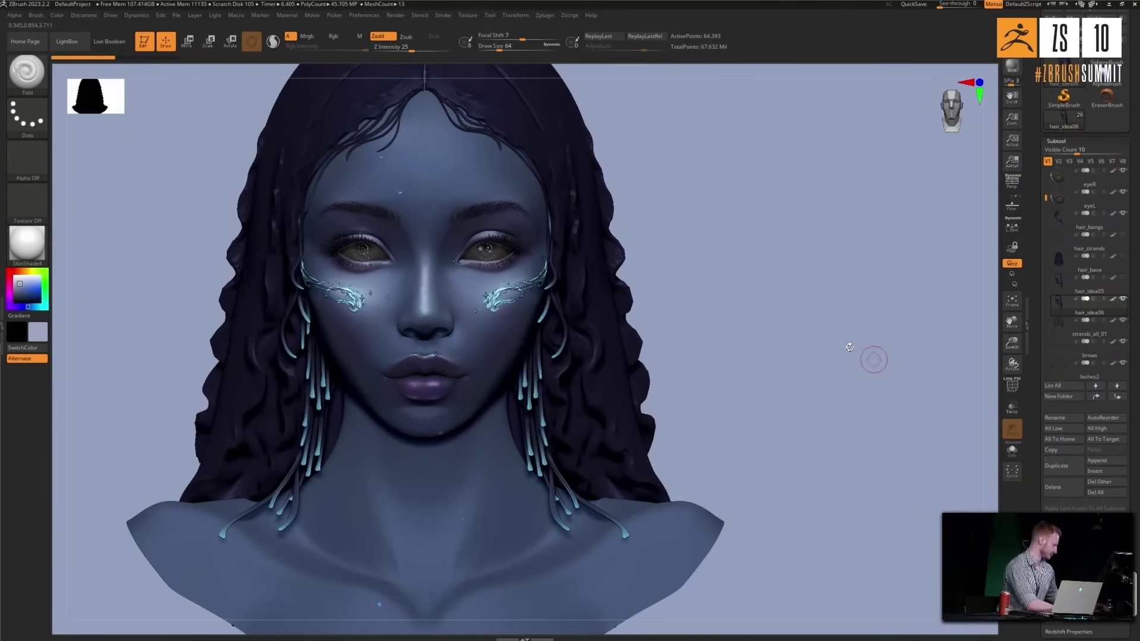
Select the strands_all_01 subtool, isolate it with Solo to examine the strands, and leave Solo.
{"action": "left_click_drag", "start_coordinate": [812, 346], "coordinate": [824, 341]}
{"action": "left_click", "coordinate": [347, 400], "text": "alt"}
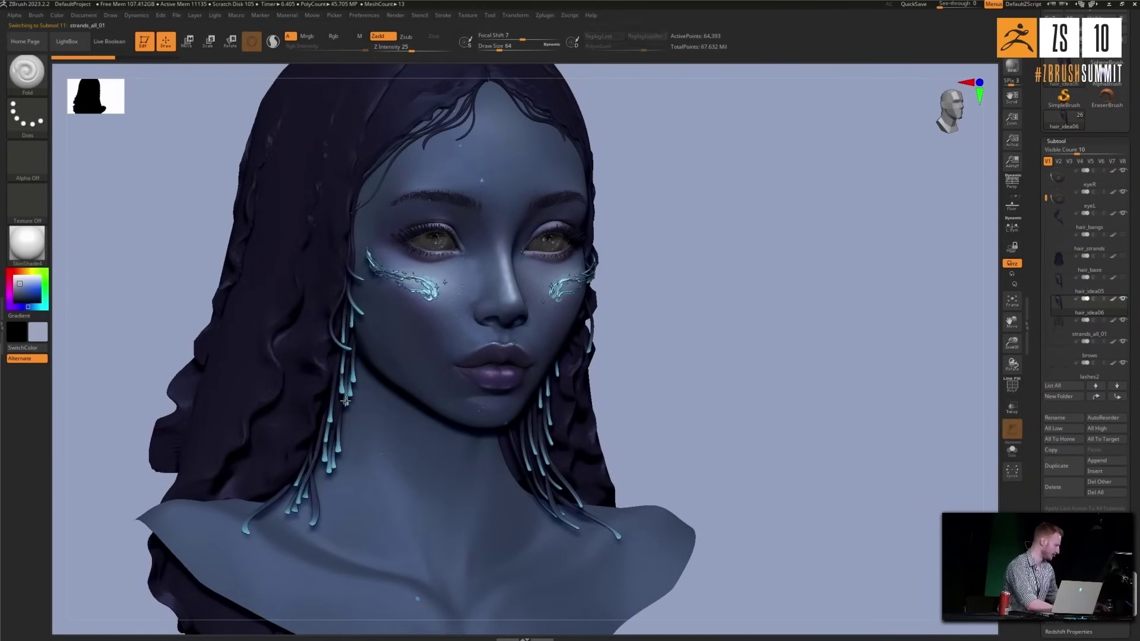
{"action": "left_click", "coordinate": [1013, 452]}
{"action": "mouse_move", "coordinate": [758, 361]}
{"action": "left_mouse_down"}
{"action": "mouse_move", "coordinate": [784, 362]}
{"action": "mouse_move", "coordinate": [723, 364]}
{"action": "mouse_move", "coordinate": [598, 316]}
{"action": "mouse_move", "coordinate": [756, 354]}
{"action": "left_mouse_up"}
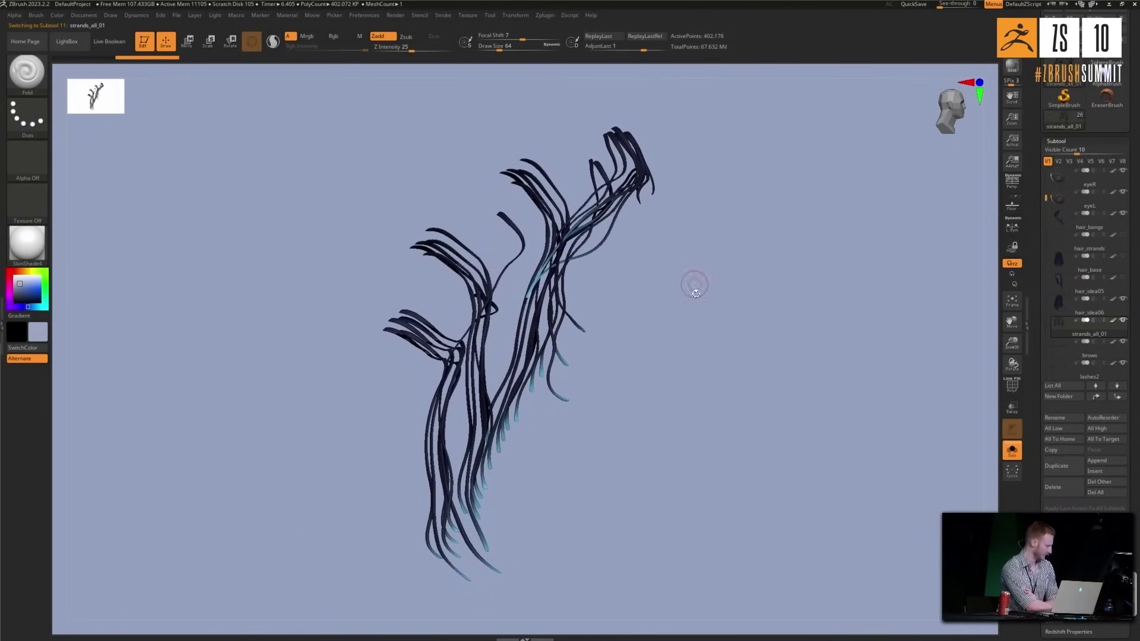
{"action": "left_click", "coordinate": [1015, 454]}
Select the bald head subtool, isolate it with Solo, and inspect the painted face from the front.
{"action": "left_click", "coordinate": [604, 396], "text": "alt"}
{"action": "mouse_move", "coordinate": [762, 370]}
{"action": "left_mouse_down"}
{"action": "mouse_move", "coordinate": [920, 358]}
{"action": "mouse_move", "coordinate": [879, 379]}
{"action": "mouse_move", "coordinate": [726, 380]}
{"action": "left_mouse_up"}
{"action": "left_click", "coordinate": [1012, 451]}
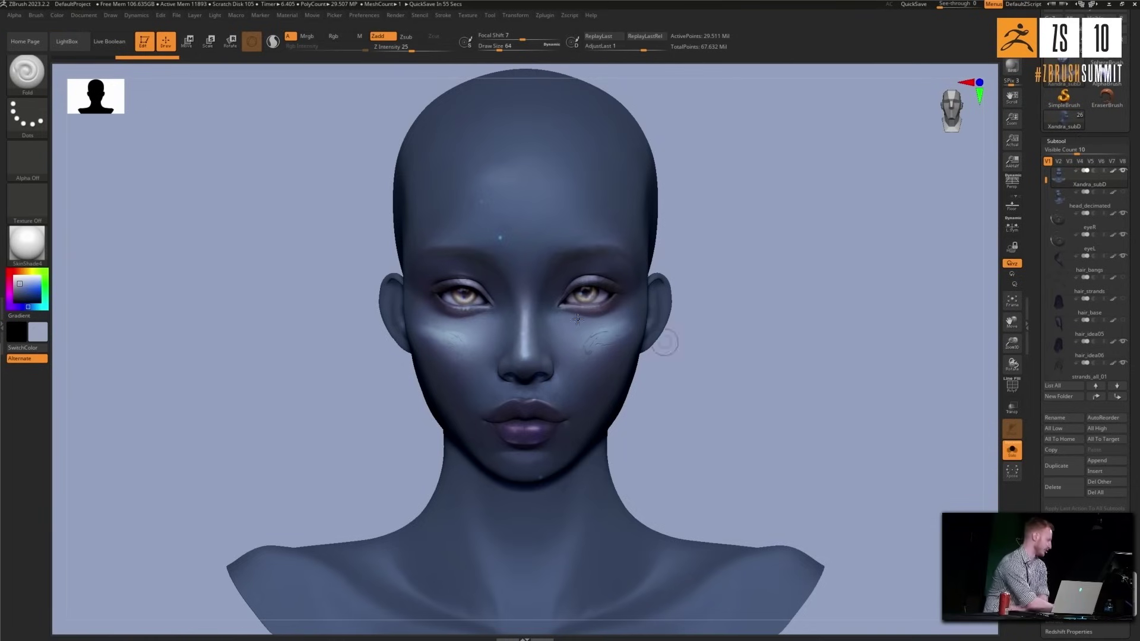
{"action": "left_click_drag", "start_coordinate": [719, 380], "coordinate": [630, 315]}
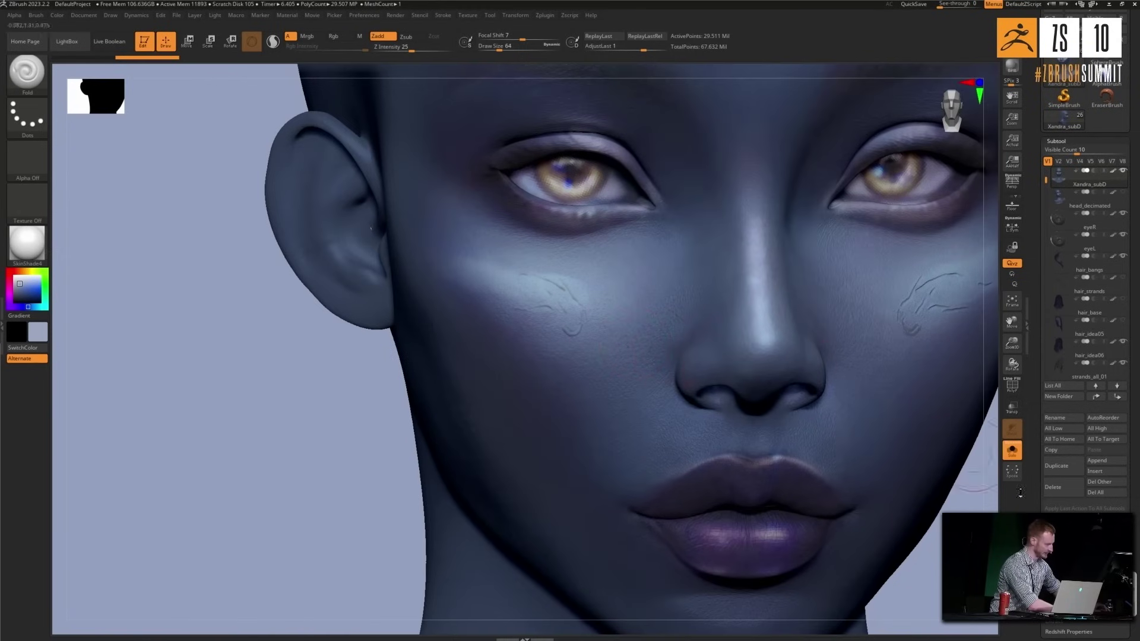
Compare the face with and without the other subtools, and examine the carved cheek details up close.
{"action": "left_click", "coordinate": [1013, 450]}
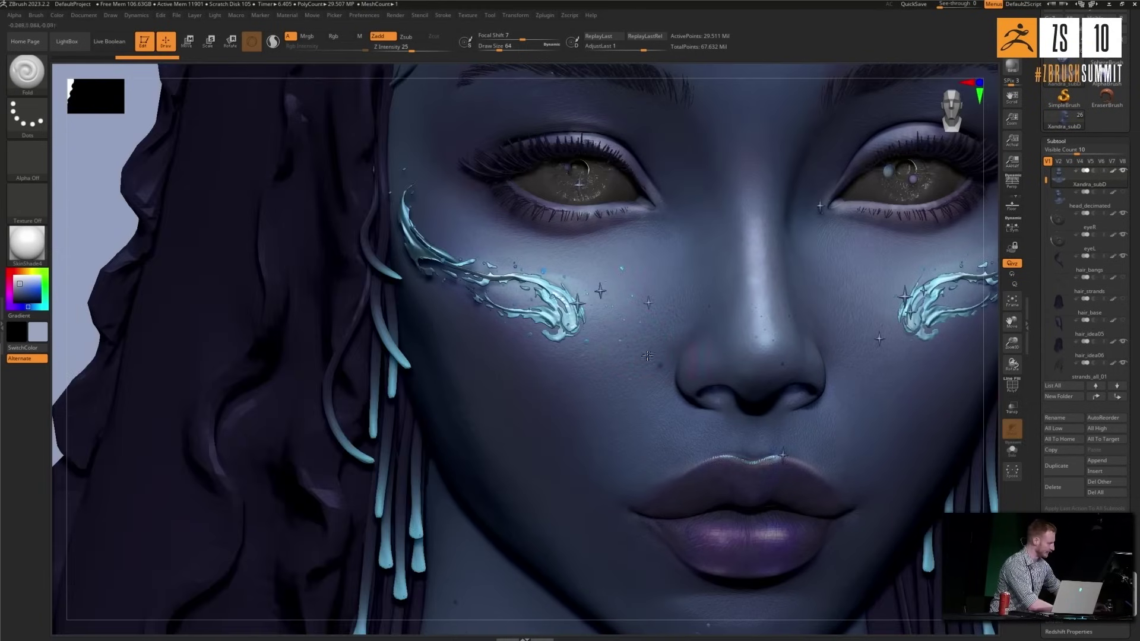
{"action": "left_click", "coordinate": [1018, 456]}
{"action": "mouse_move", "coordinate": [959, 495]}
{"action": "left_mouse_down"}
{"action": "mouse_move", "coordinate": [935, 498]}
{"action": "mouse_move", "coordinate": [937, 515]}
{"action": "mouse_move", "coordinate": [892, 477]}
{"action": "left_mouse_up"}
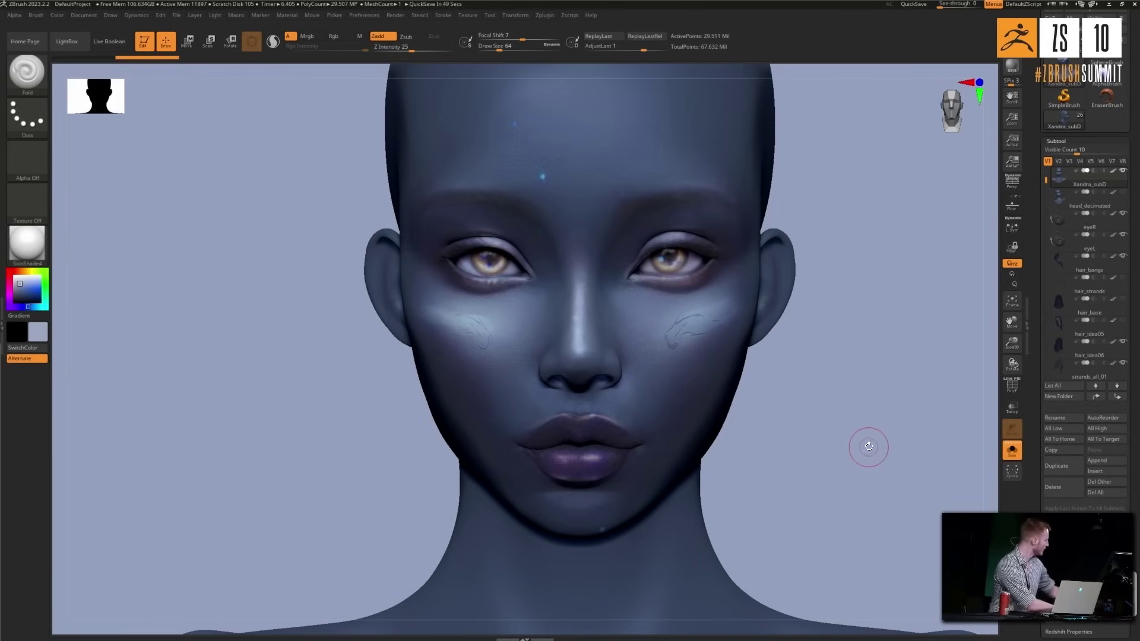
{"action": "left_click_drag", "start_coordinate": [833, 432], "coordinate": [902, 452], "text": "alt"}
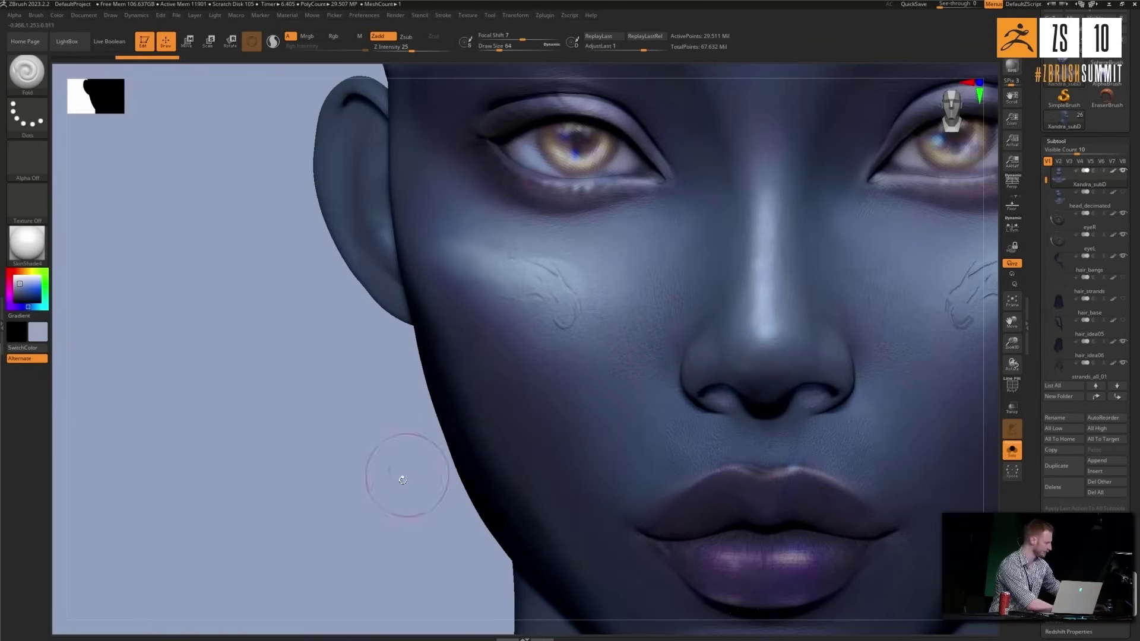
{"action": "key", "text": "f"}
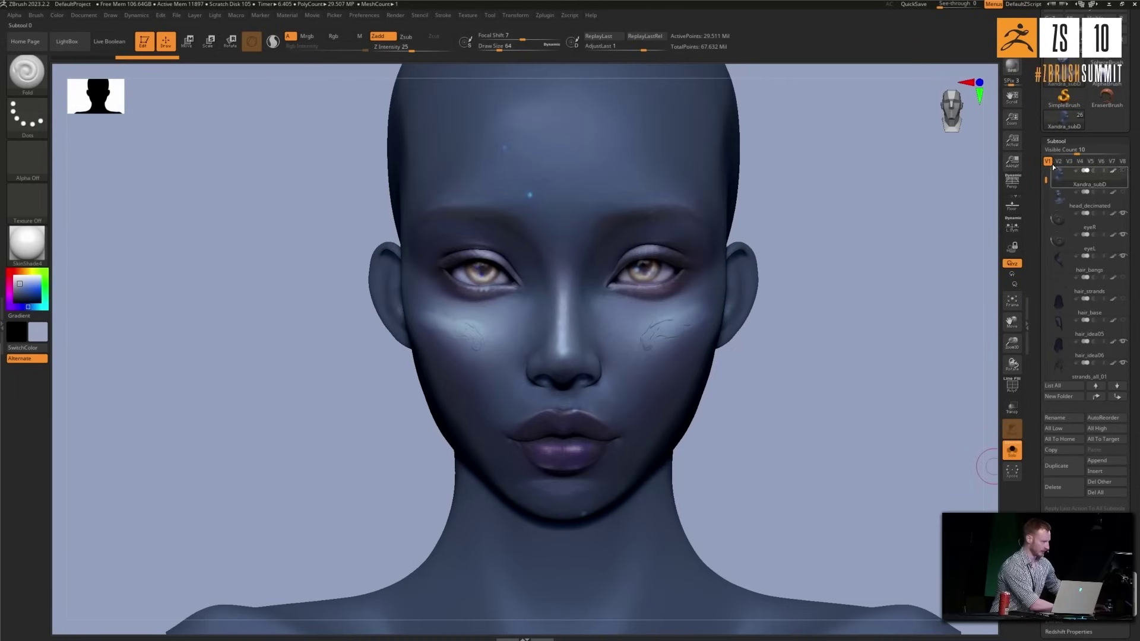
Set the isolated head to subdivision level 1 and view its low-resolution form from an angle.
{"action": "left_click", "coordinate": [1060, 141]}
{"action": "left_click", "coordinate": [1060, 152]}
{"action": "left_click", "coordinate": [1046, 172]}
{"action": "left_click_drag", "start_coordinate": [907, 191], "coordinate": [907, 190]}
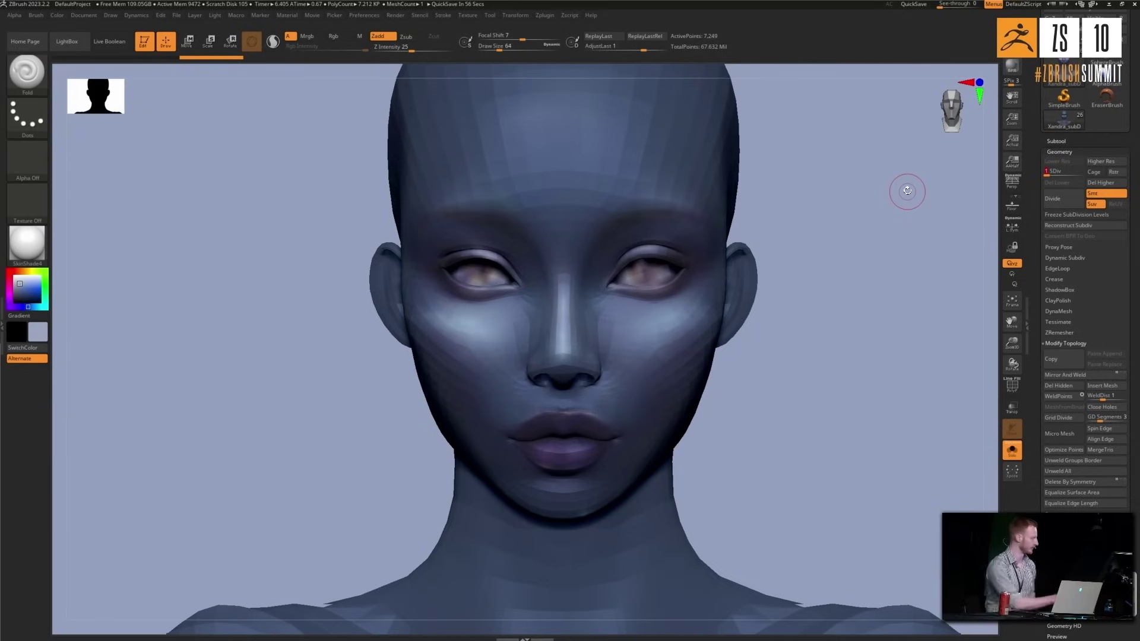
{"action": "left_click_drag", "start_coordinate": [819, 331], "coordinate": [838, 334]}
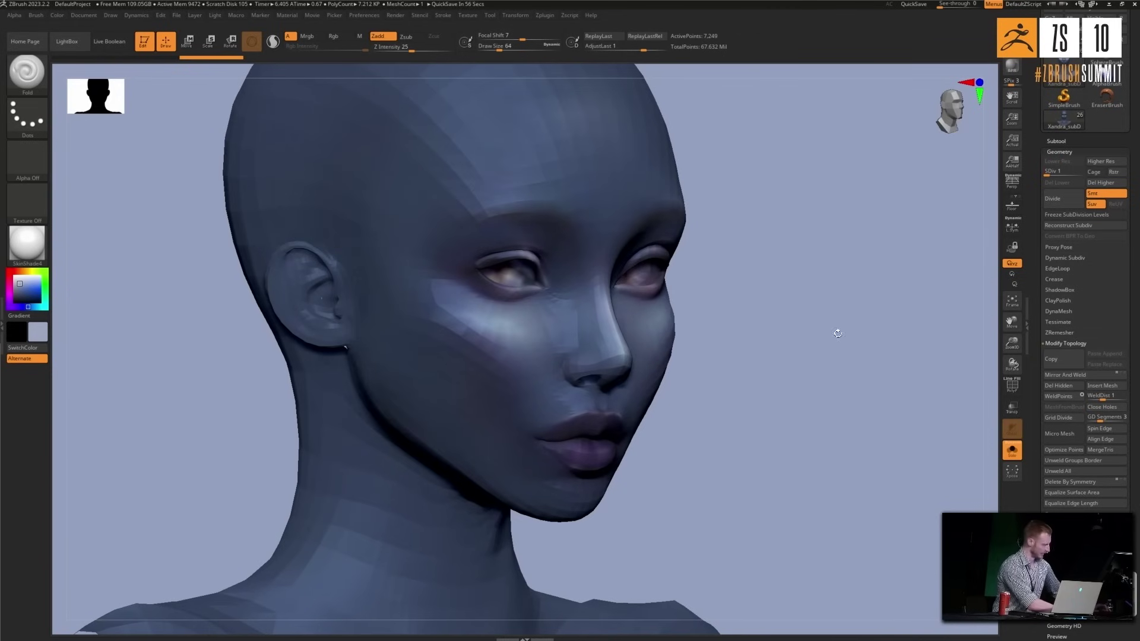
Display the wireframe, examine the head's topology from the side and front, then turn off the wireframe and Solo.
{"action": "left_click", "coordinate": [1012, 385]}
{"action": "left_click_drag", "start_coordinate": [776, 376], "coordinate": [761, 324]}
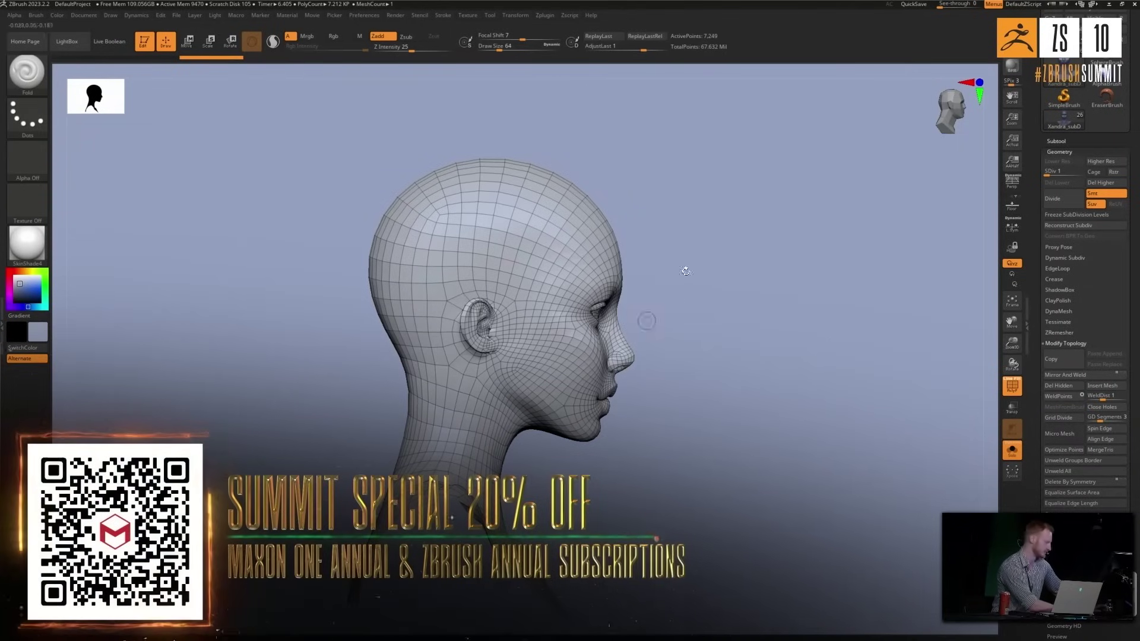
{"action": "left_click_drag", "start_coordinate": [812, 290], "coordinate": [779, 287]}
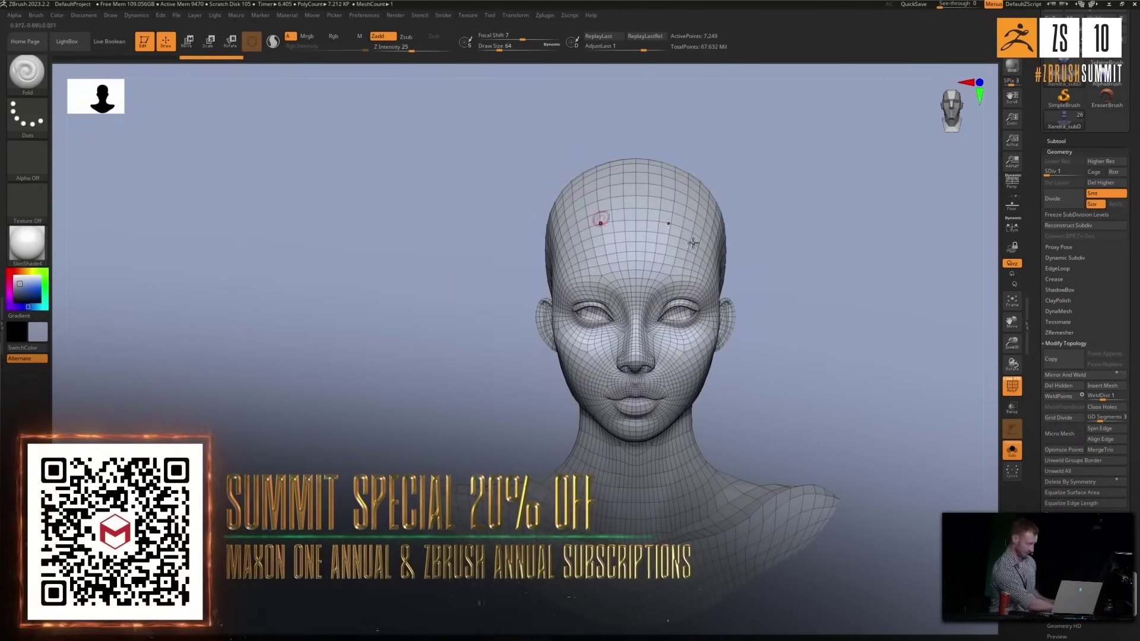
{"action": "left_click", "coordinate": [1018, 392]}
{"action": "left_click", "coordinate": [1012, 450]}
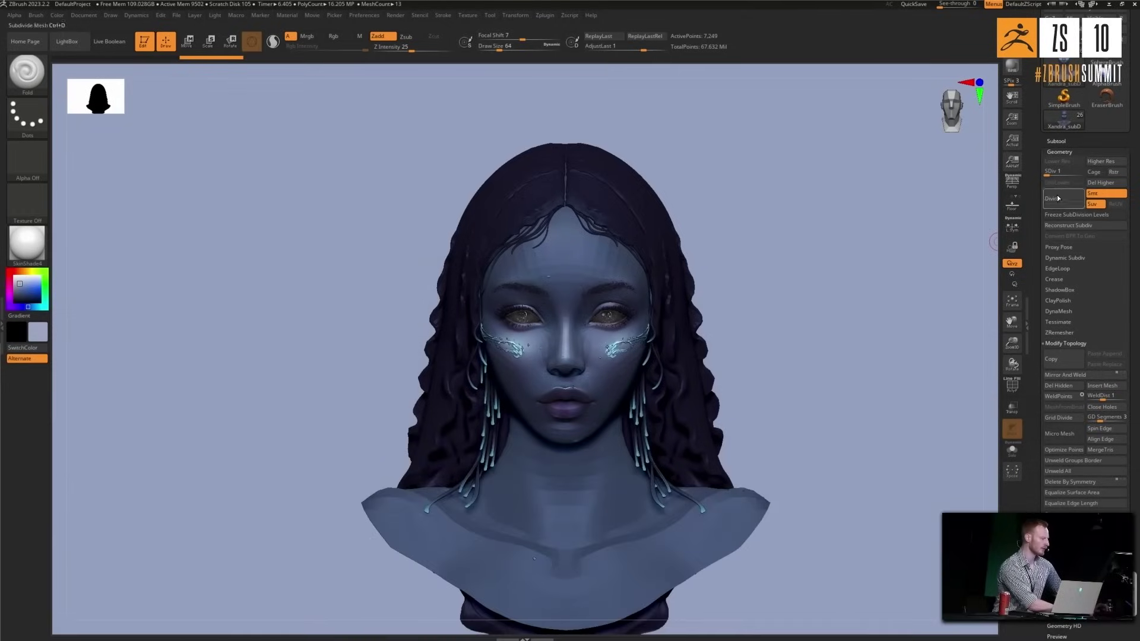
Restore the head to subdivision level 7 and isolate it to examine the painted face from an angle.
{"action": "left_click_drag", "start_coordinate": [1057, 171], "coordinate": [1063, 172]}
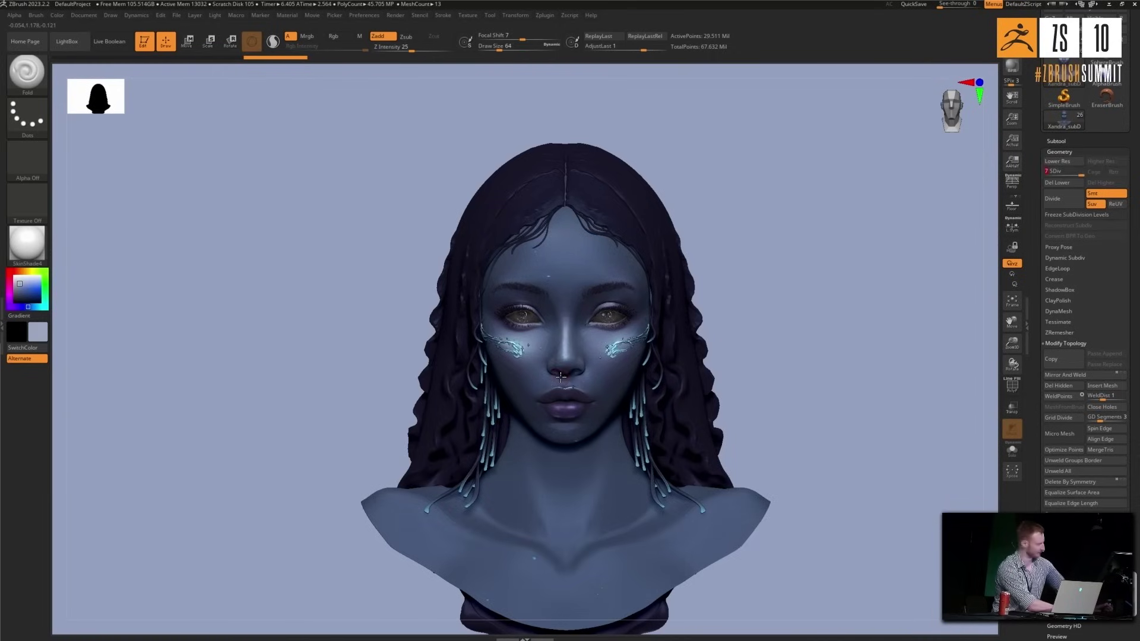
{"action": "left_click", "coordinate": [1013, 453]}
{"action": "left_click_drag", "start_coordinate": [771, 347], "coordinate": [808, 487], "text": "alt"}
{"action": "left_click_drag", "start_coordinate": [795, 431], "coordinate": [861, 438]}
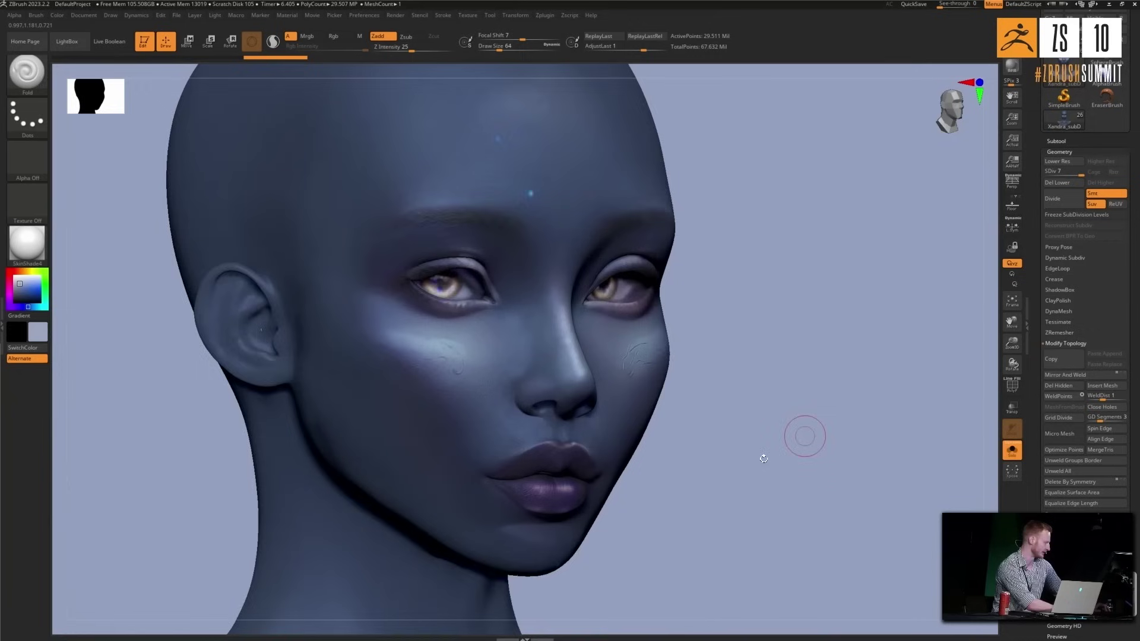
{"action": "left_click_drag", "start_coordinate": [761, 458], "coordinate": [706, 451], "text": "alt"}
{"action": "left_click_drag", "start_coordinate": [801, 470], "coordinate": [939, 459], "text": "alt"}
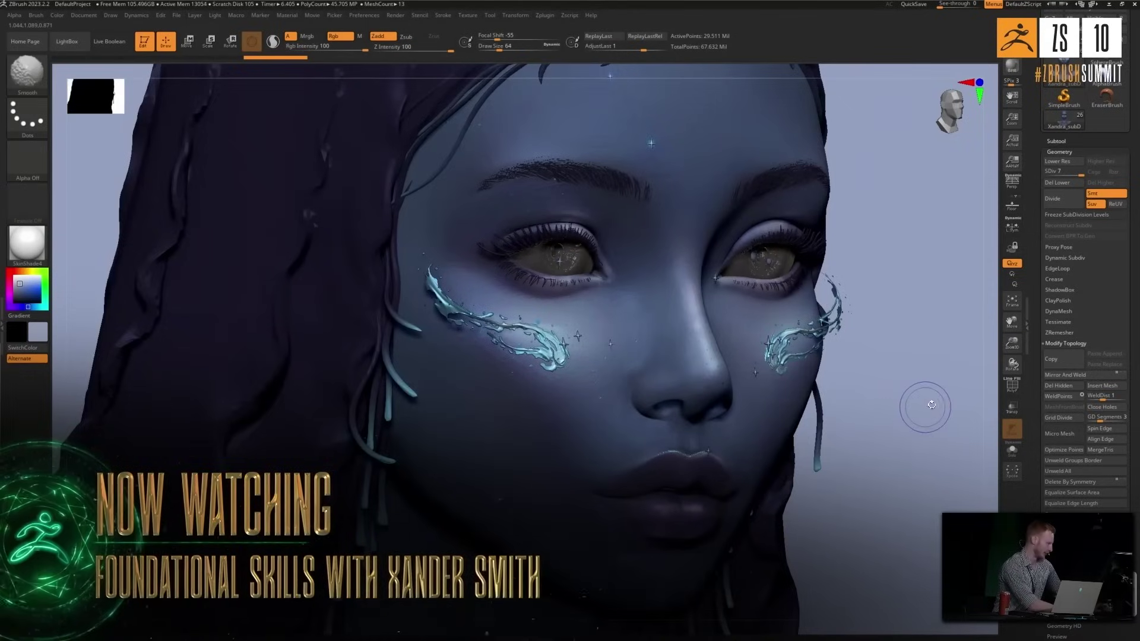
Select the eyeL subtool and fill it with the SkinShade4 material only, keeping its painted colours.
{"action": "left_click", "coordinate": [796, 263], "text": "alt"}
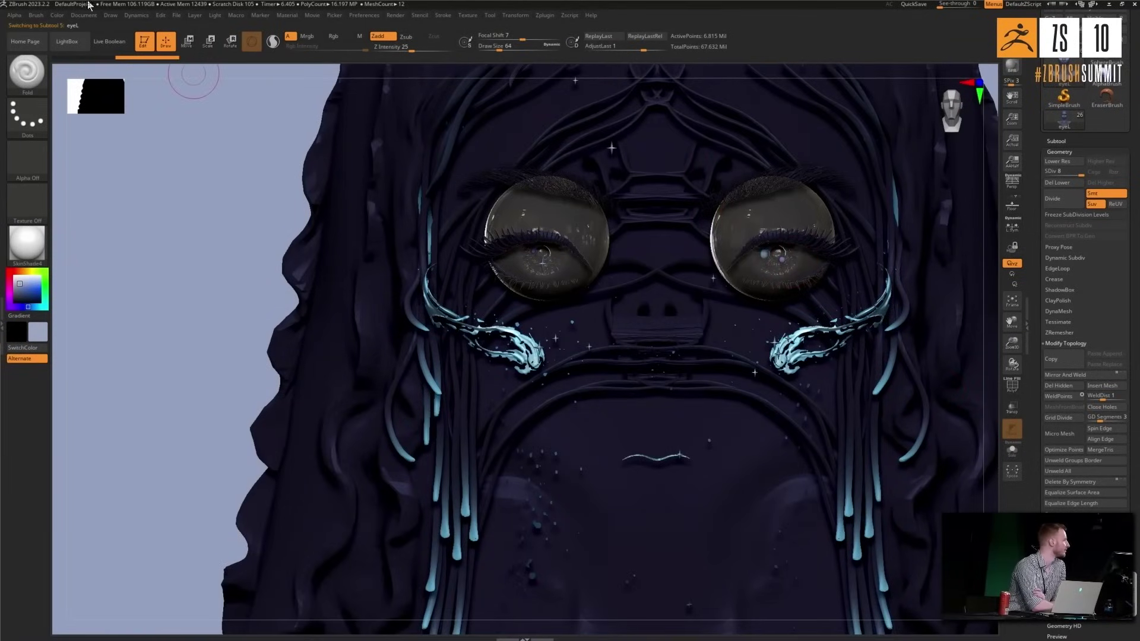
{"action": "left_click", "coordinate": [360, 36]}
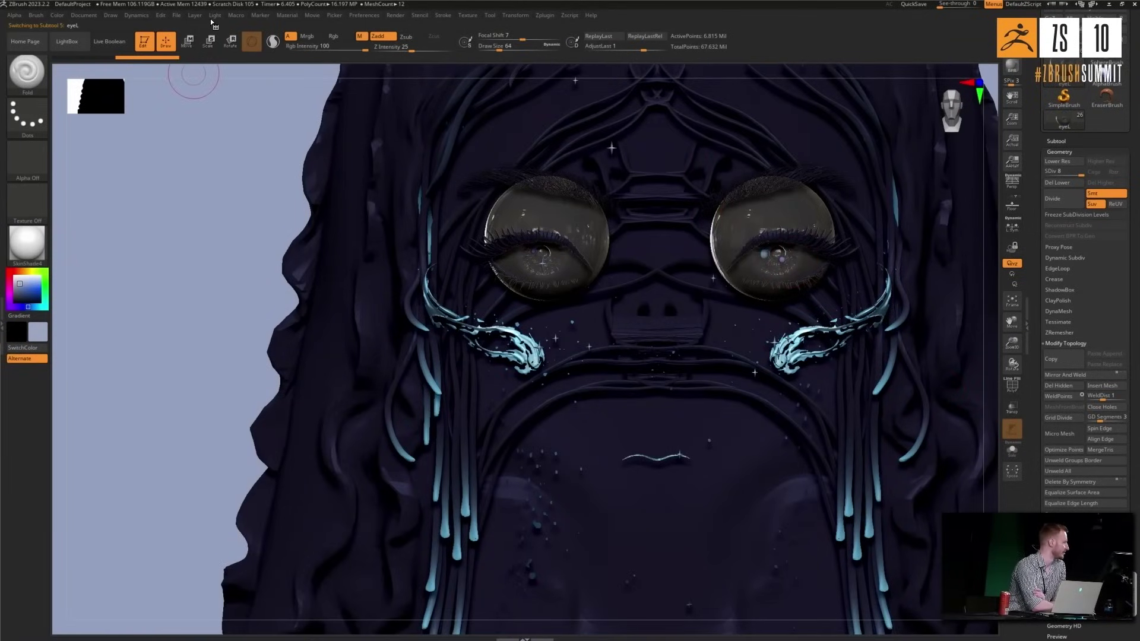
{"action": "left_click", "coordinate": [58, 17]}
{"action": "left_click", "coordinate": [94, 209]}
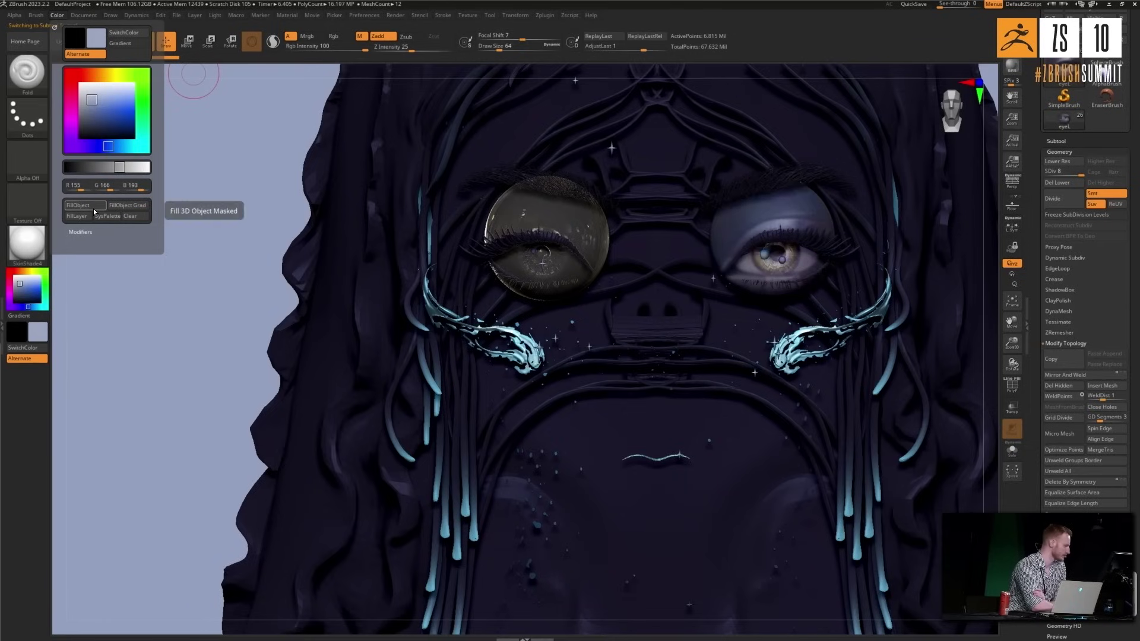
Select the eyeR subtool and fill it with the same material, keeping its painted colours.
{"action": "left_click", "coordinate": [588, 228], "text": "alt"}
{"action": "left_click", "coordinate": [63, 16]}
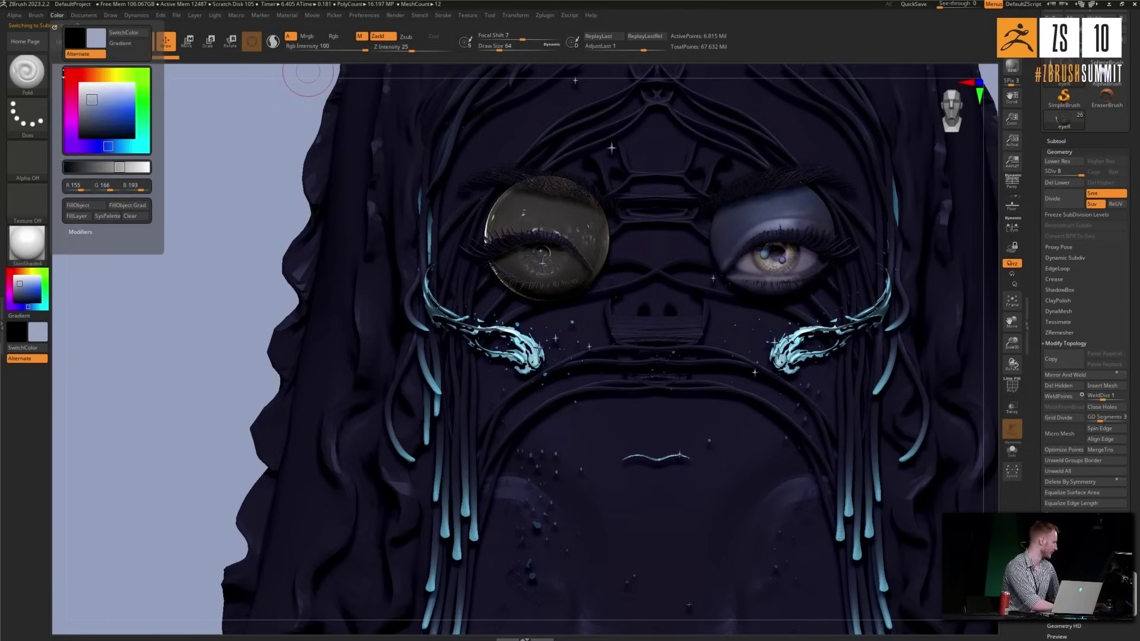
{"action": "left_click", "coordinate": [83, 206]}
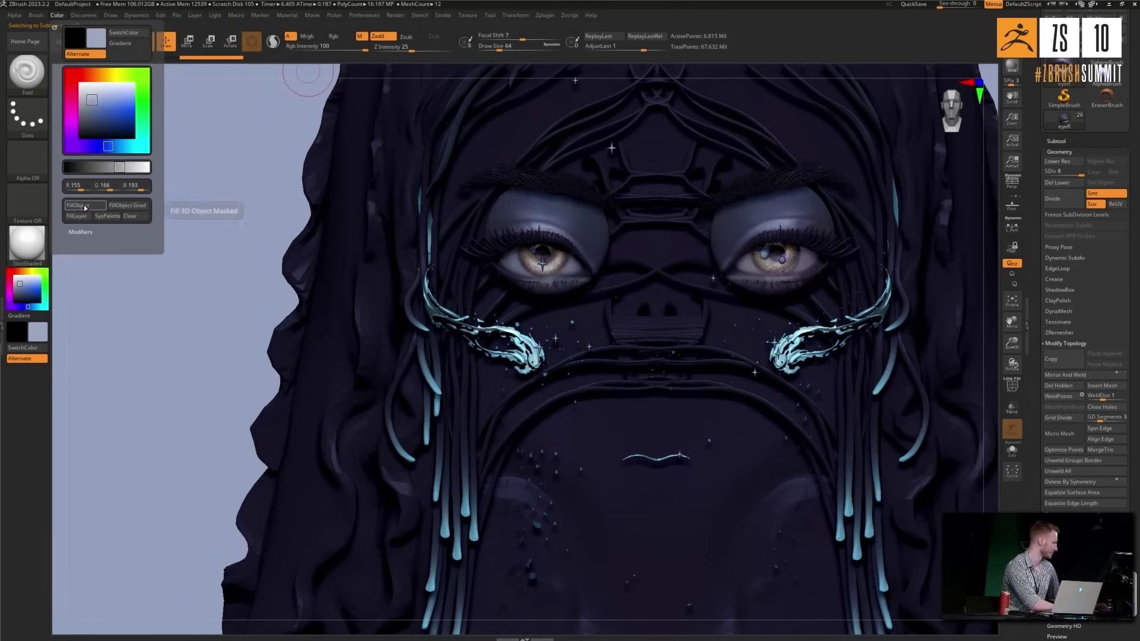
Display the head_decimated subtool and view the whole face together with the eyes.
{"action": "left_click", "coordinate": [1054, 143]}
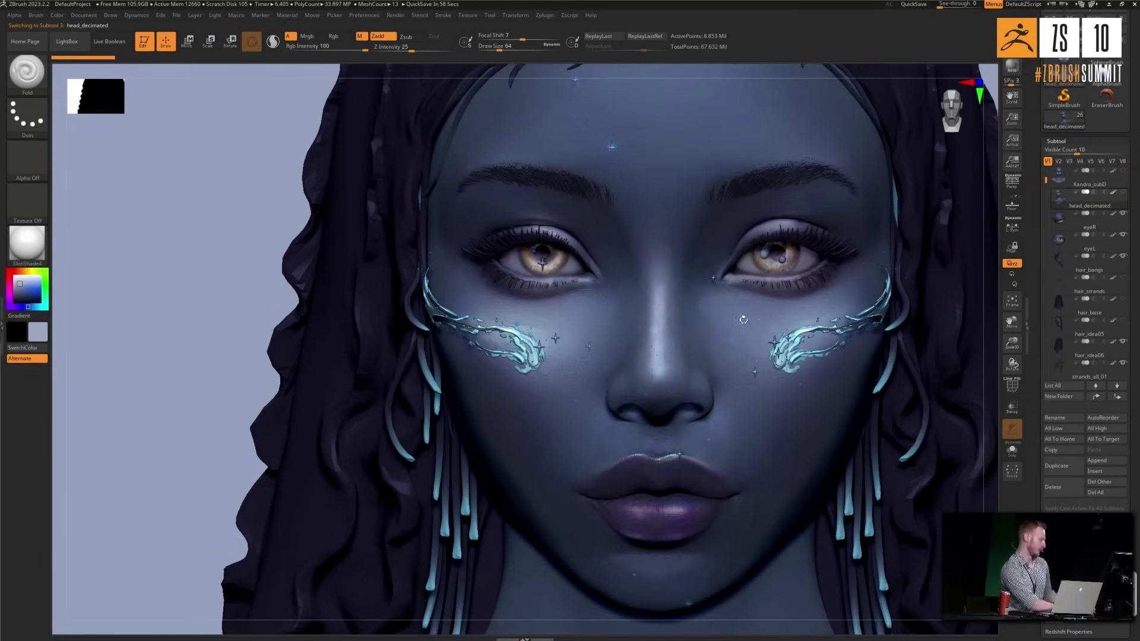
{"action": "right_click_drag", "start_coordinate": [744, 320], "coordinate": [724, 308], "text": "ctrl"}
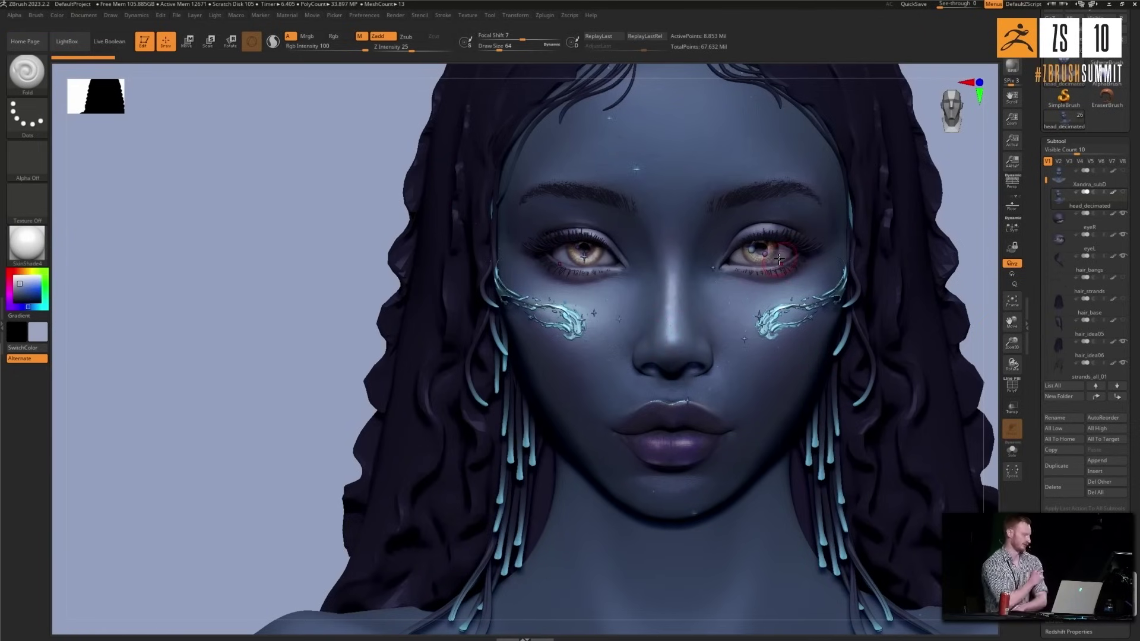
Isolate the eyeR subtool with Solo and frame it to examine the painted iris up close.
{"action": "left_click", "coordinate": [1013, 450]}
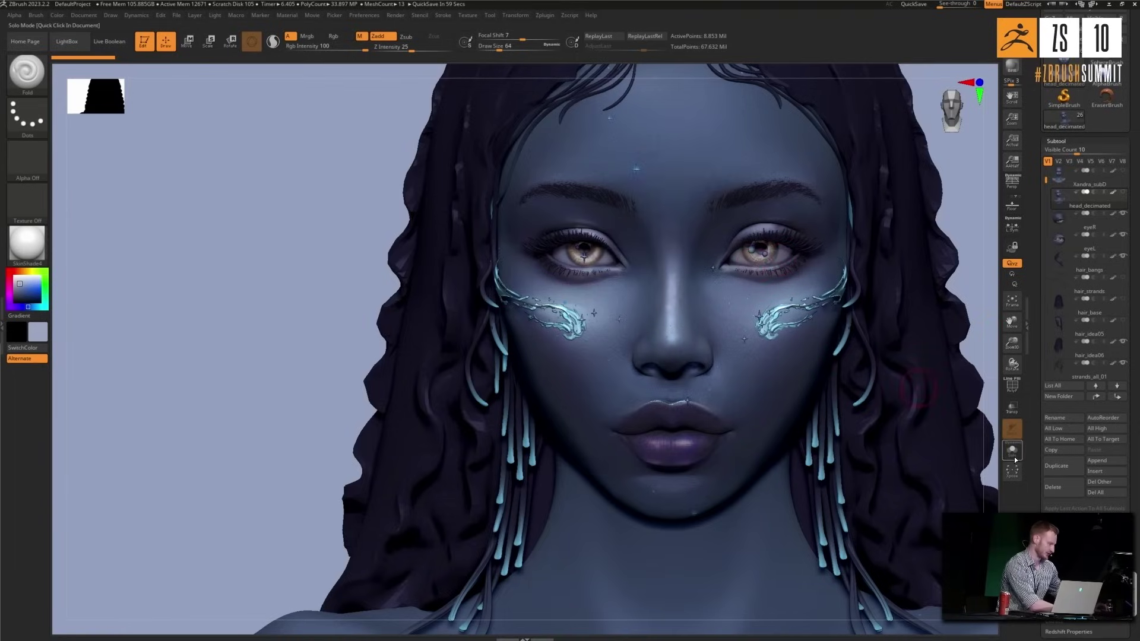
{"action": "left_click", "coordinate": [1057, 226]}
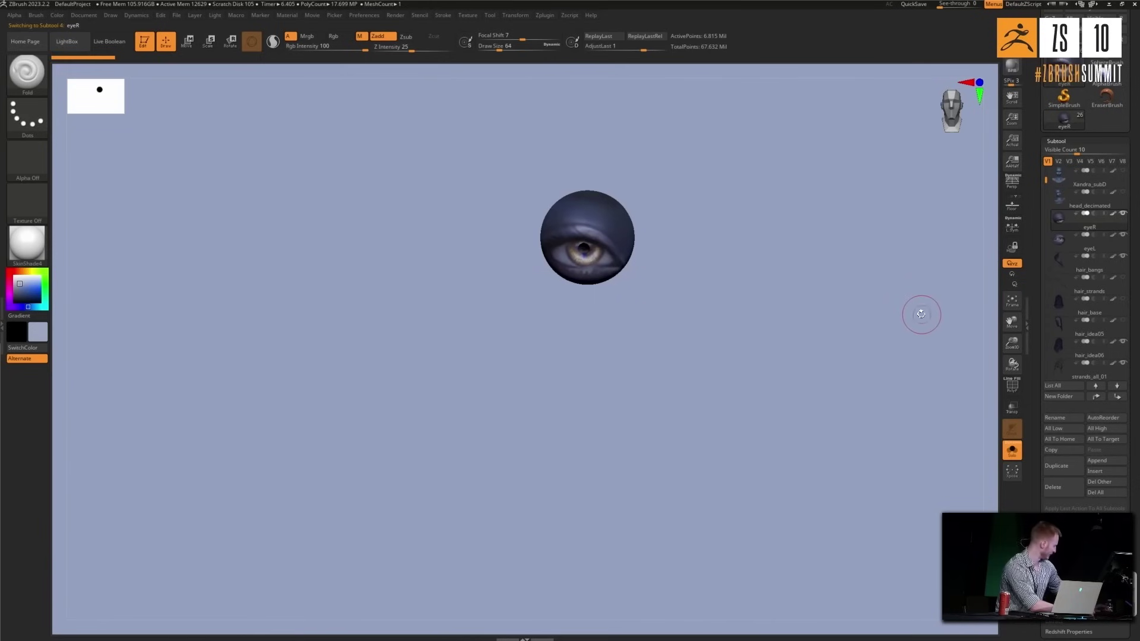
{"action": "key", "text": "f"}
{"action": "left_click_drag", "start_coordinate": [935, 410], "coordinate": [980, 364]}
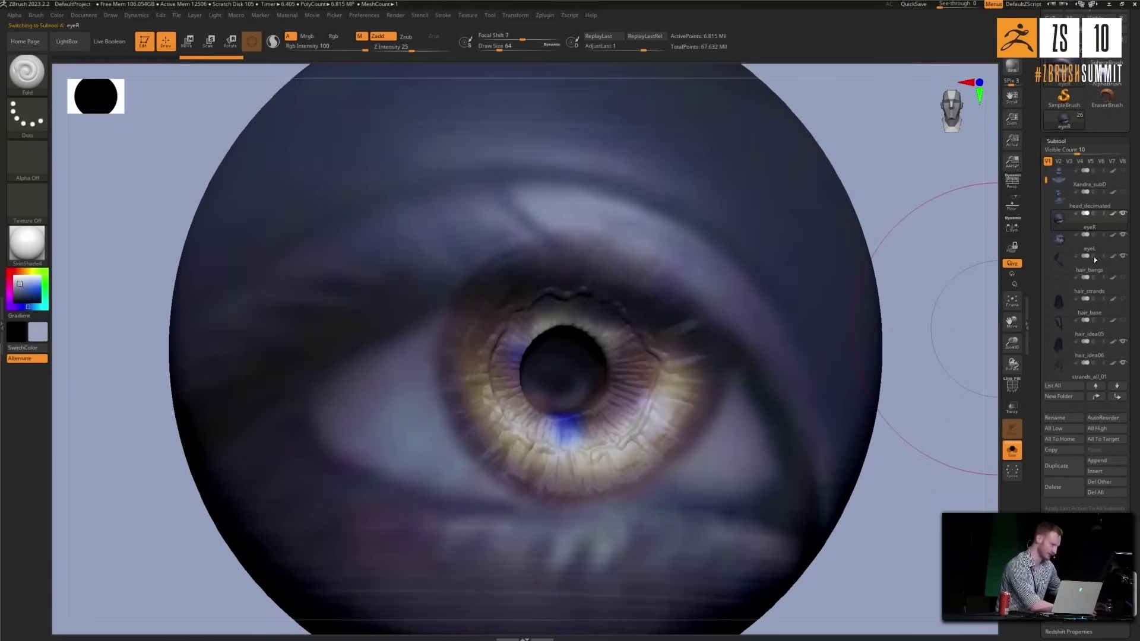
Toggle eyeR's polypaint off and on to compare the sculpted iris with its paint, then rotate the eyeball.
{"action": "left_click", "coordinate": [1114, 214]}
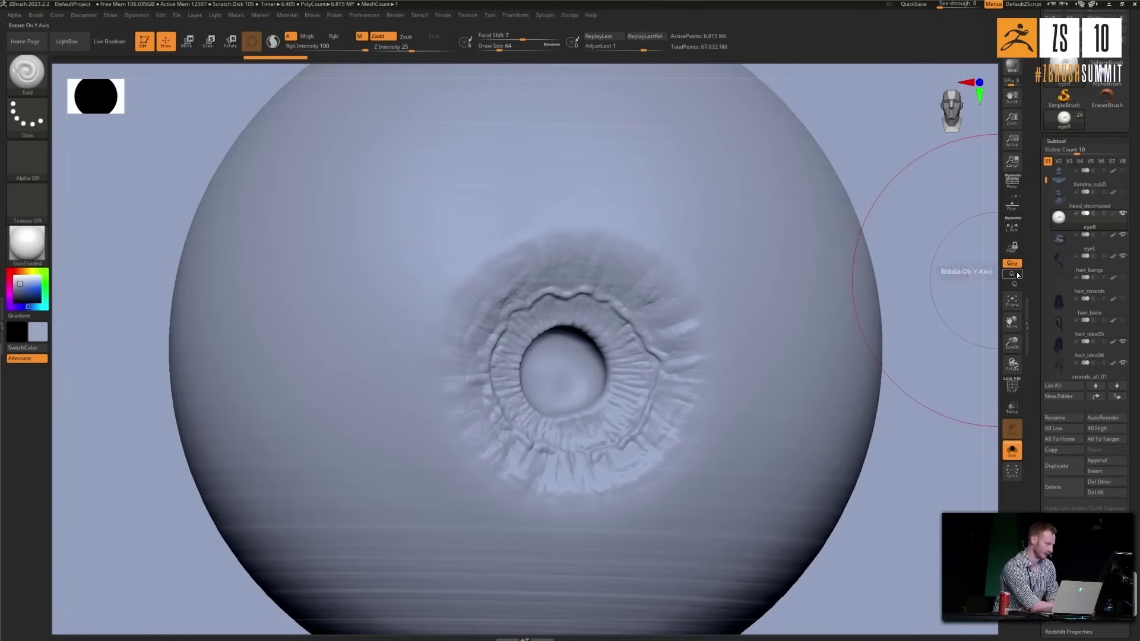
{"action": "left_click", "coordinate": [1114, 214]}
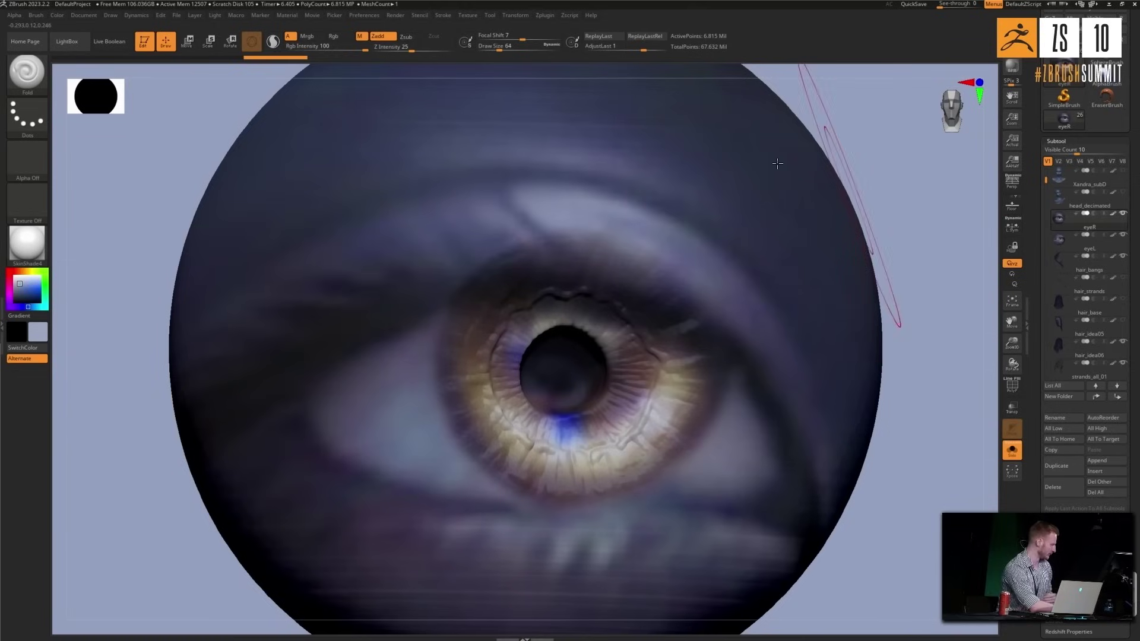
{"action": "key", "text": "f"}
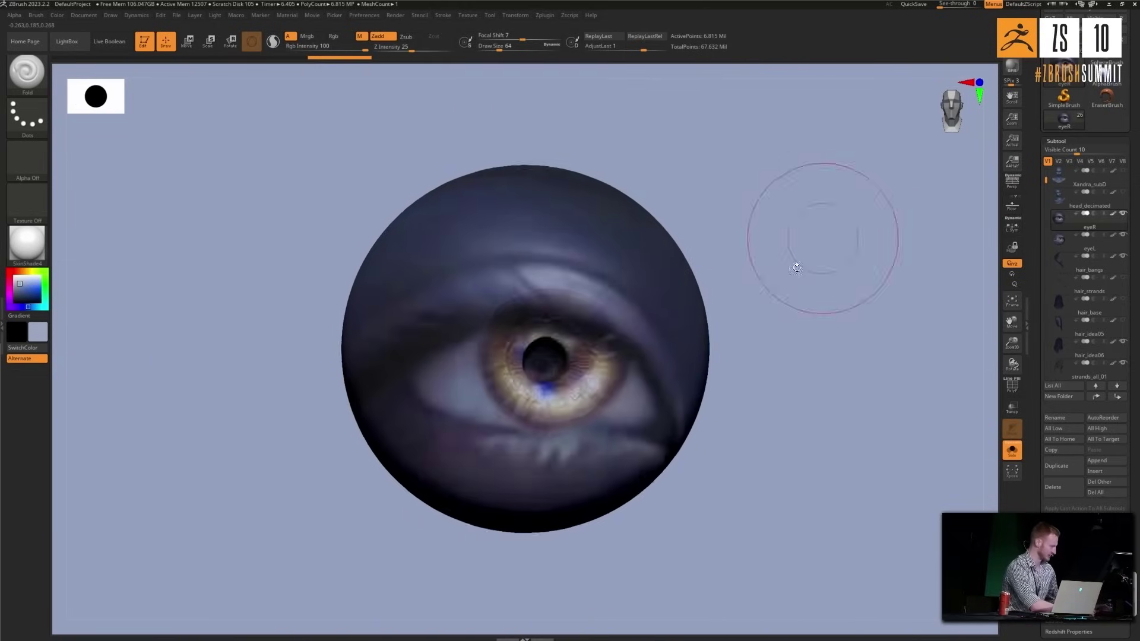
{"action": "left_click_drag", "start_coordinate": [824, 232], "coordinate": [802, 333]}
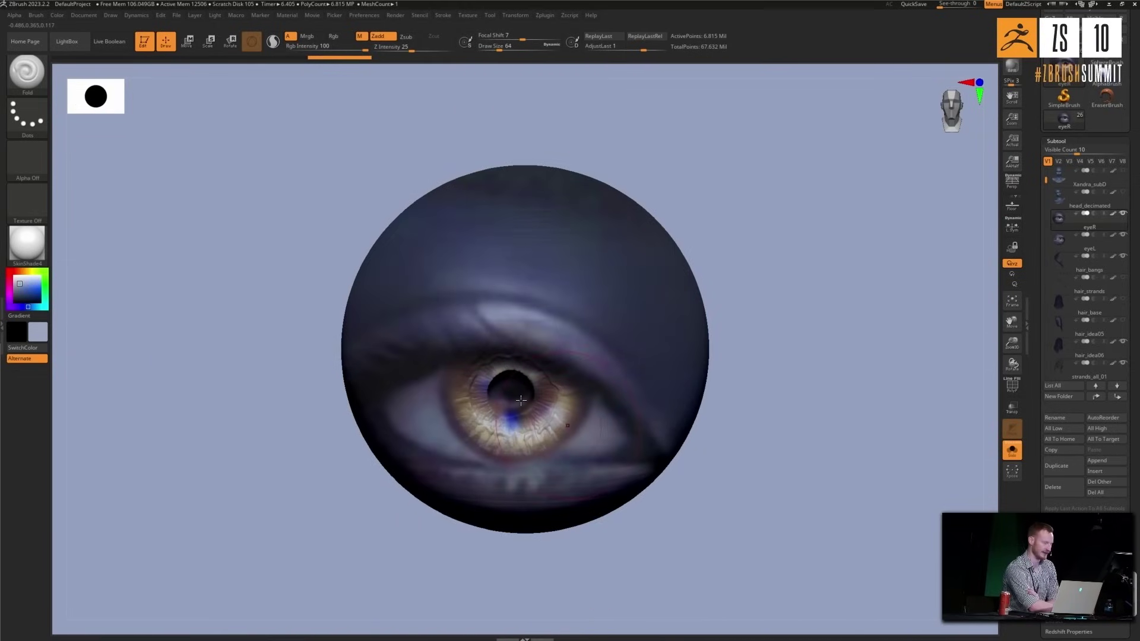
Turn off Solo on eyeR, display head_decimated again and view the whole bust from the front.
{"action": "left_click", "coordinate": [1021, 458]}
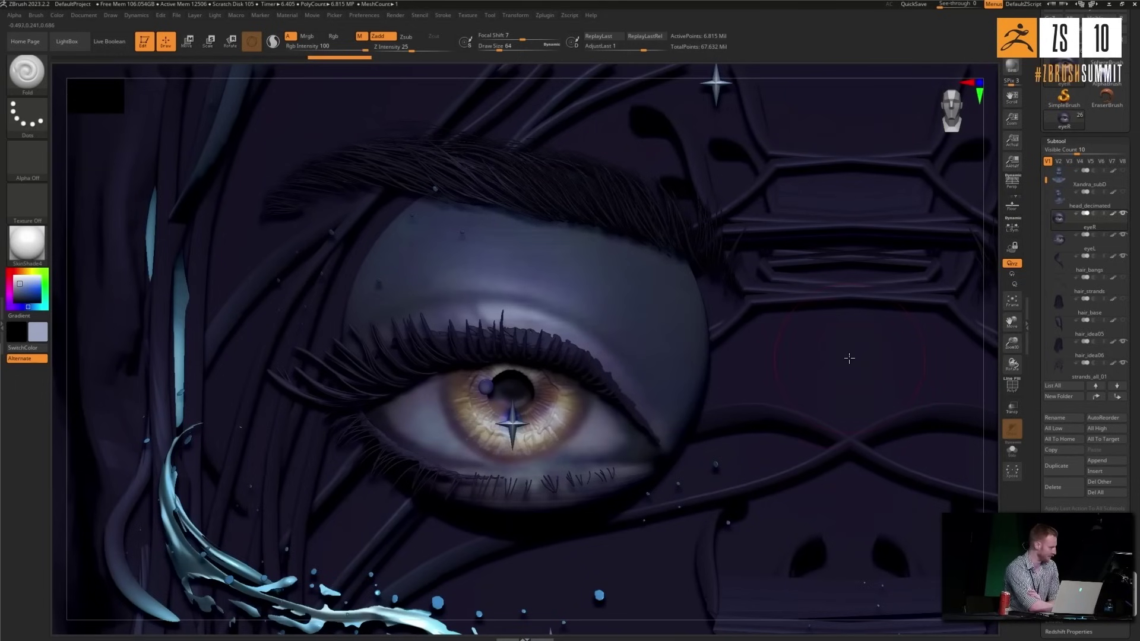
{"action": "left_click", "coordinate": [1123, 193]}
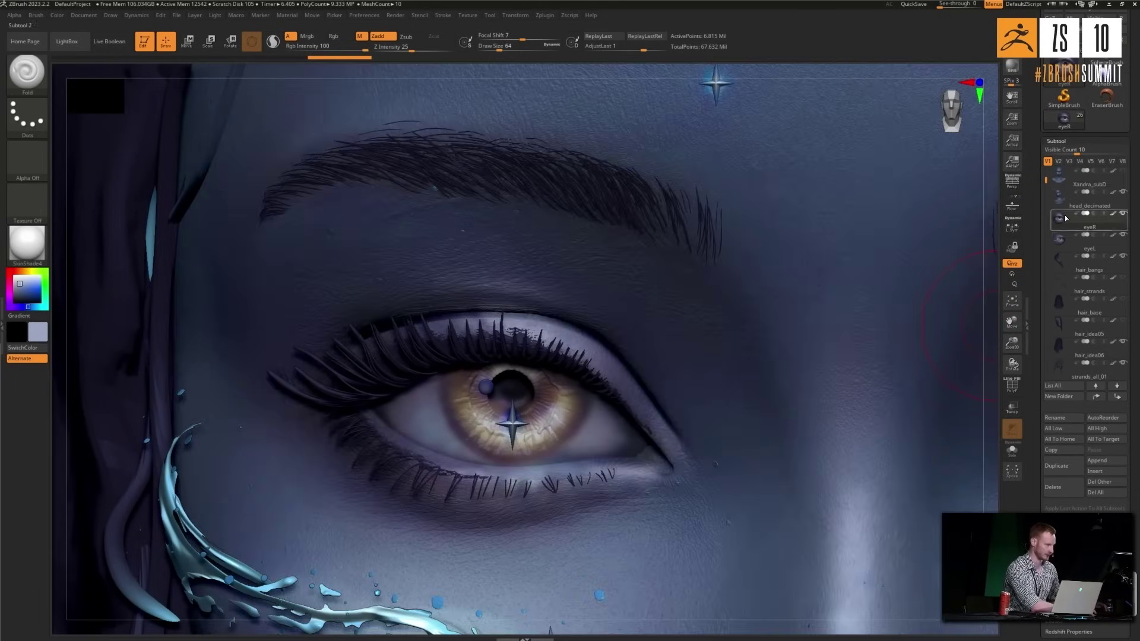
{"action": "left_click_drag", "start_coordinate": [993, 183], "coordinate": [671, 113], "text": "alt"}
{"action": "left_click_drag", "start_coordinate": [824, 209], "coordinate": [821, 239], "text": "alt"}
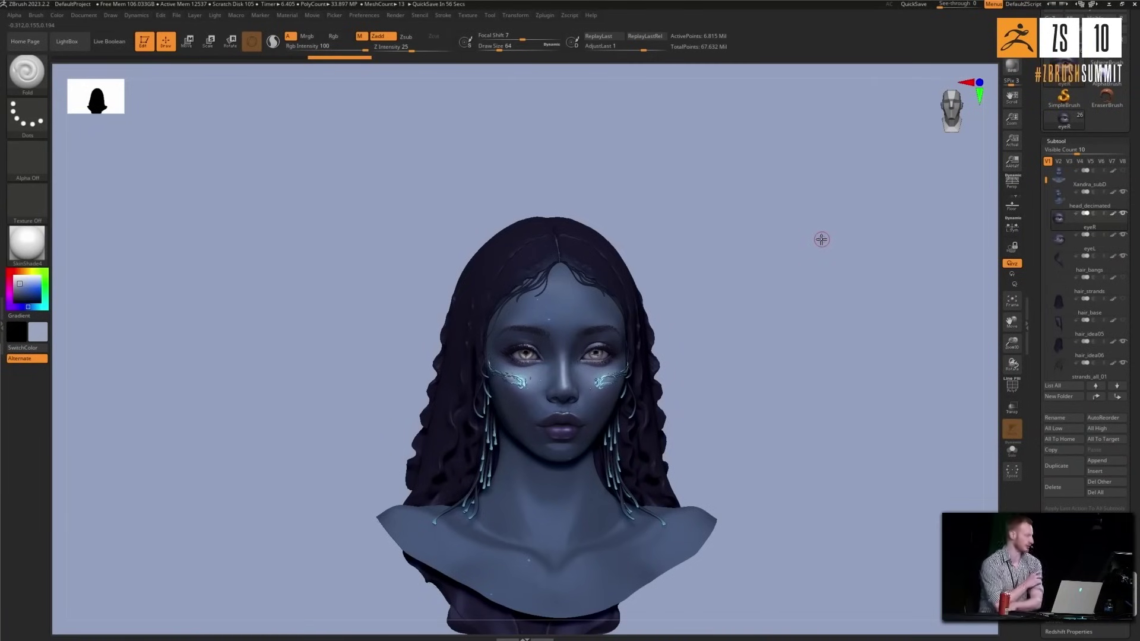
Examine the finished bust, including the painted face, eyes and cheek makeup, from front and three-quarter views.
{"action": "left_click_drag", "start_coordinate": [793, 385], "coordinate": [812, 368], "text": "shift"}
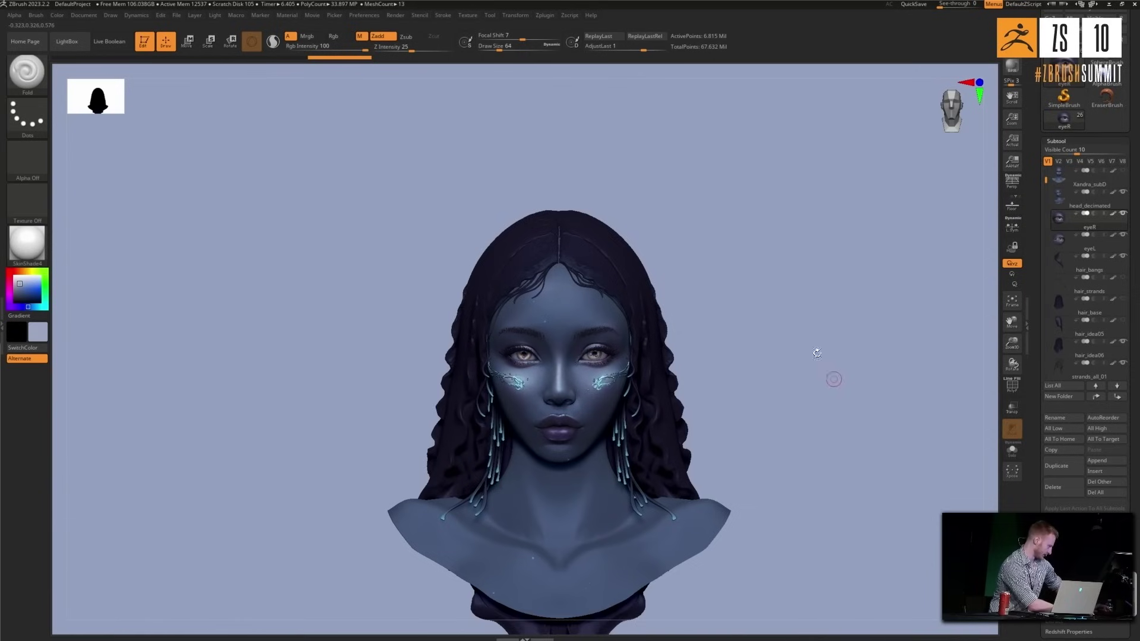
{"action": "left_click_drag", "start_coordinate": [828, 370], "coordinate": [756, 340], "text": "alt"}
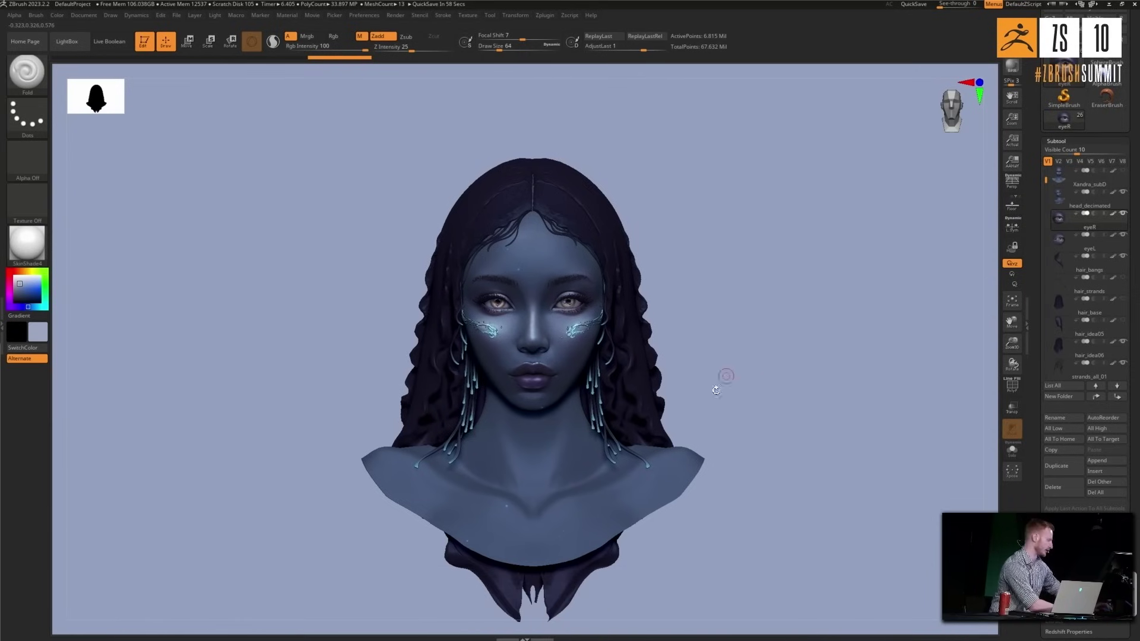
{"action": "mouse_move", "coordinate": [751, 313]}
{"action": "left_mouse_down"}
{"action": "mouse_move", "coordinate": [741, 295]}
{"action": "mouse_move", "coordinate": [756, 308]}
{"action": "mouse_move", "coordinate": [728, 320]}
{"action": "left_mouse_up"}
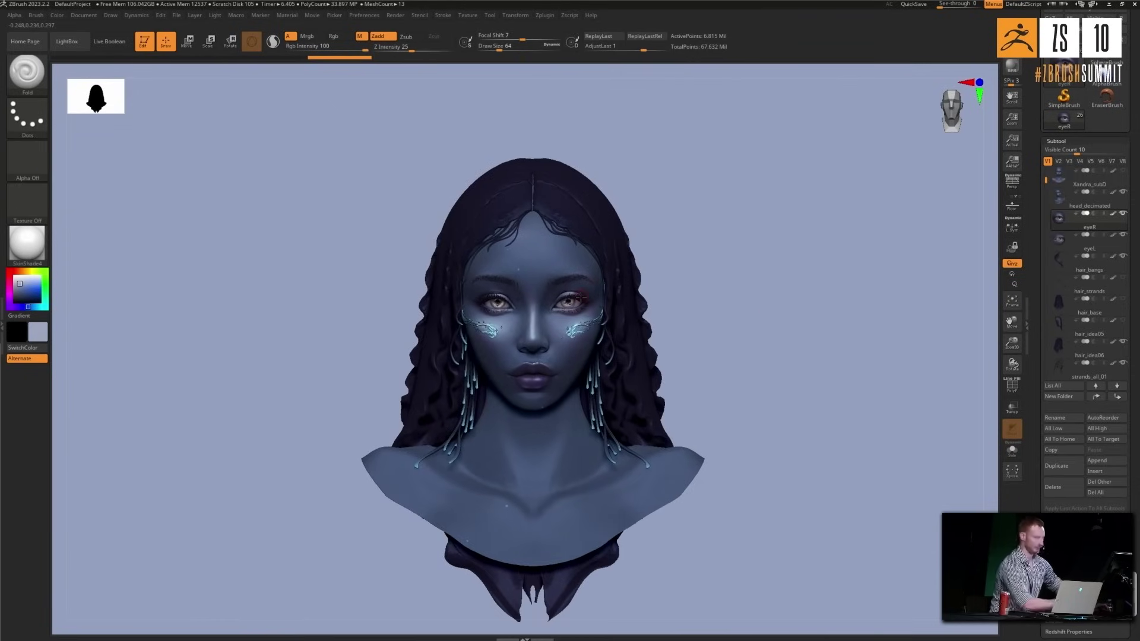
{"action": "left_click_drag", "start_coordinate": [752, 342], "coordinate": [756, 427], "text": "alt"}
{"action": "mouse_move", "coordinate": [880, 306]}
{"action": "left_mouse_down", "text": "alt"}
{"action": "mouse_move", "coordinate": [892, 320]}
{"action": "mouse_move", "coordinate": [863, 275]}
{"action": "mouse_move", "coordinate": [881, 285]}
{"action": "left_mouse_up", "text": "alt"}
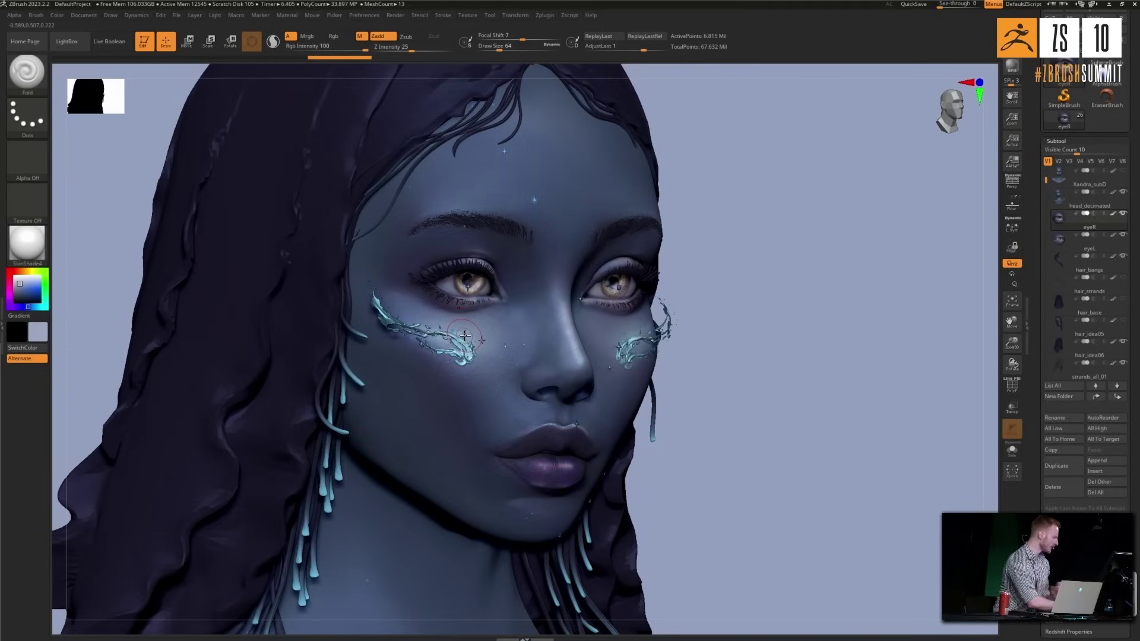
{"action": "left_click_drag", "start_coordinate": [779, 315], "coordinate": [820, 288]}
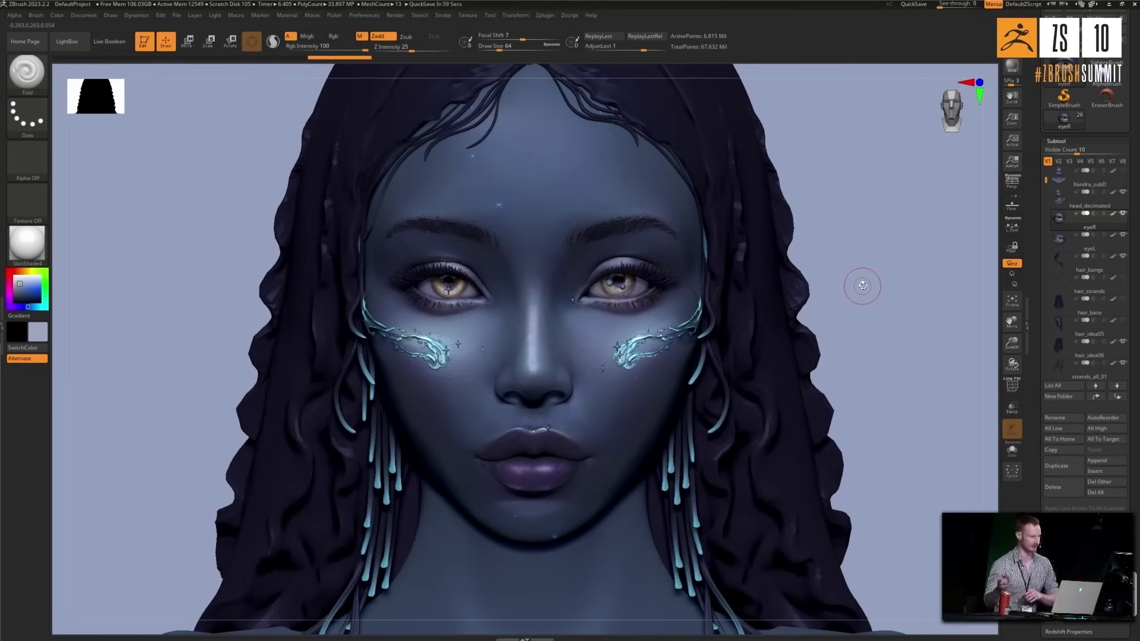
{"action": "left_click_drag", "start_coordinate": [858, 269], "coordinate": [765, 279]}
{"action": "mouse_move", "coordinate": [255, 304]}
{"action": "left_mouse_down", "text": "alt"}
{"action": "mouse_move", "coordinate": [265, 305]}
{"action": "mouse_move", "coordinate": [239, 310]}
{"action": "left_mouse_up", "text": "alt"}
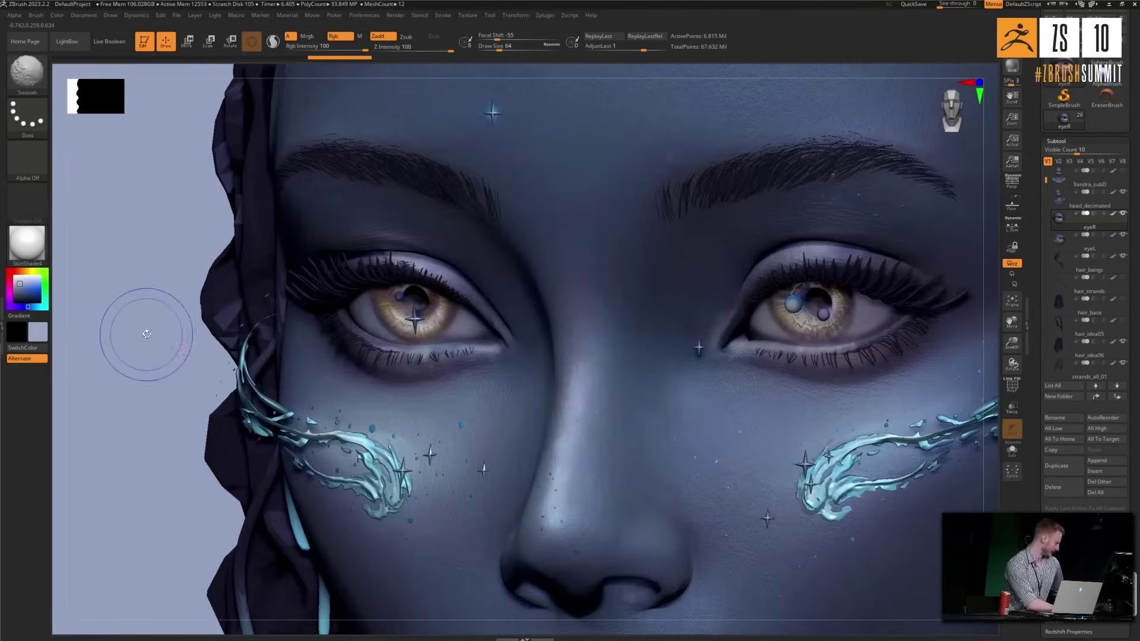
{"action": "left_click_drag", "start_coordinate": [146, 334], "coordinate": [170, 329], "text": "shift"}
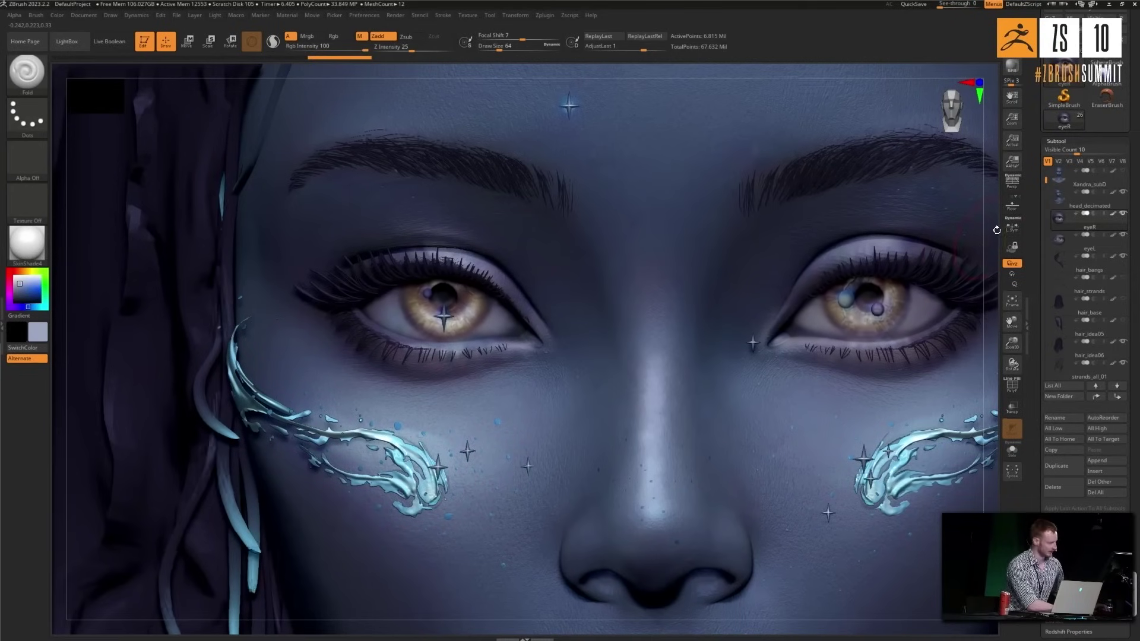
{"action": "left_click_drag", "start_coordinate": [995, 229], "coordinate": [1017, 222]}
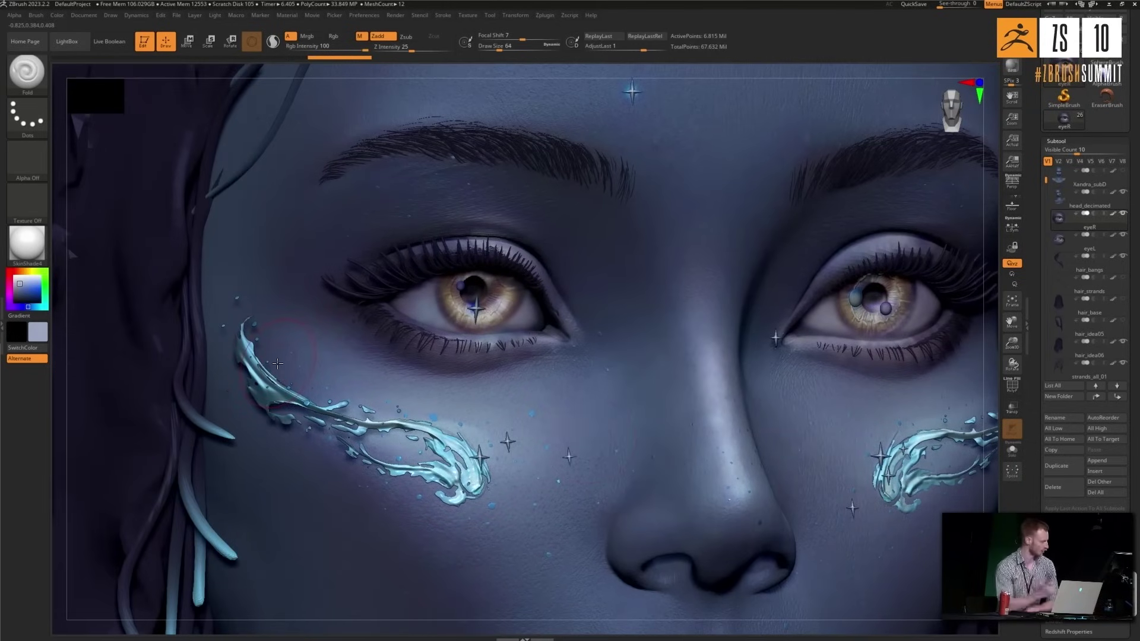
Select the cheeks_makeupFX subtool, isolate it with Solo to inspect the splash shapes, and bring back the full face.
{"action": "left_click", "coordinate": [475, 484], "text": "alt"}
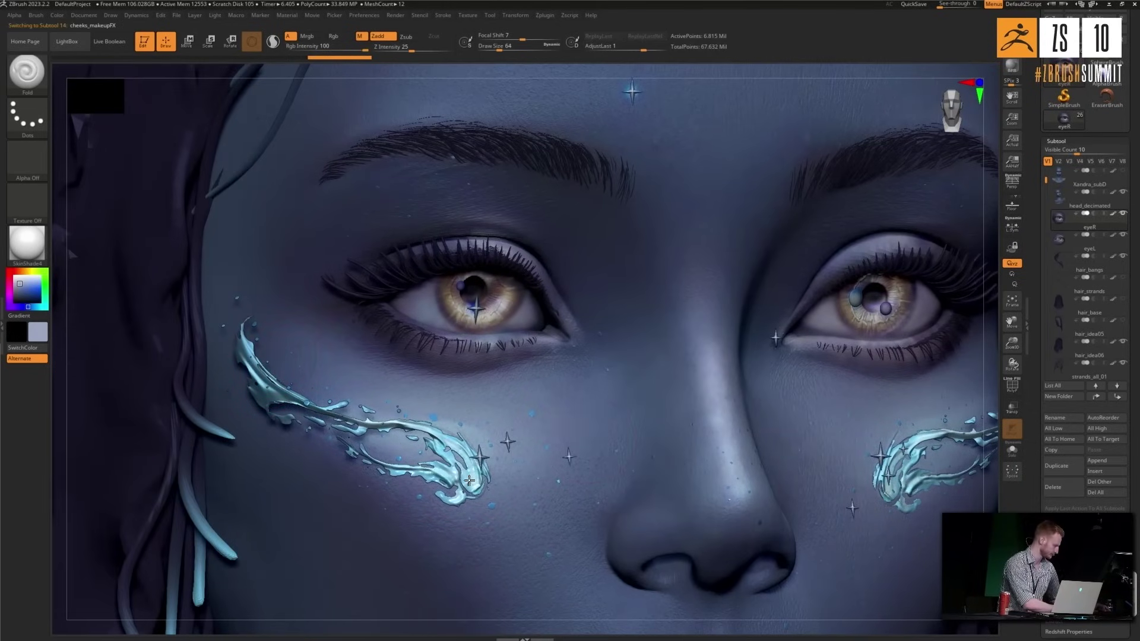
{"action": "left_click", "coordinate": [1013, 451]}
{"action": "mouse_move", "coordinate": [668, 356]}
{"action": "left_mouse_down"}
{"action": "mouse_move", "coordinate": [611, 341]}
{"action": "mouse_move", "coordinate": [652, 339]}
{"action": "left_mouse_up"}
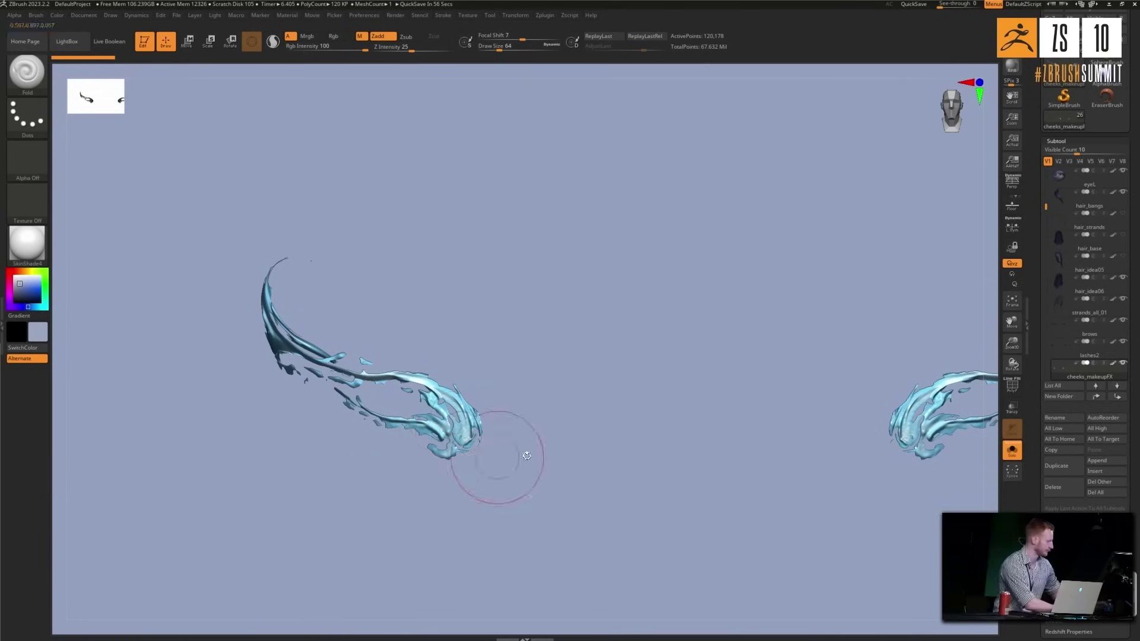
{"action": "left_click", "coordinate": [1019, 456]}
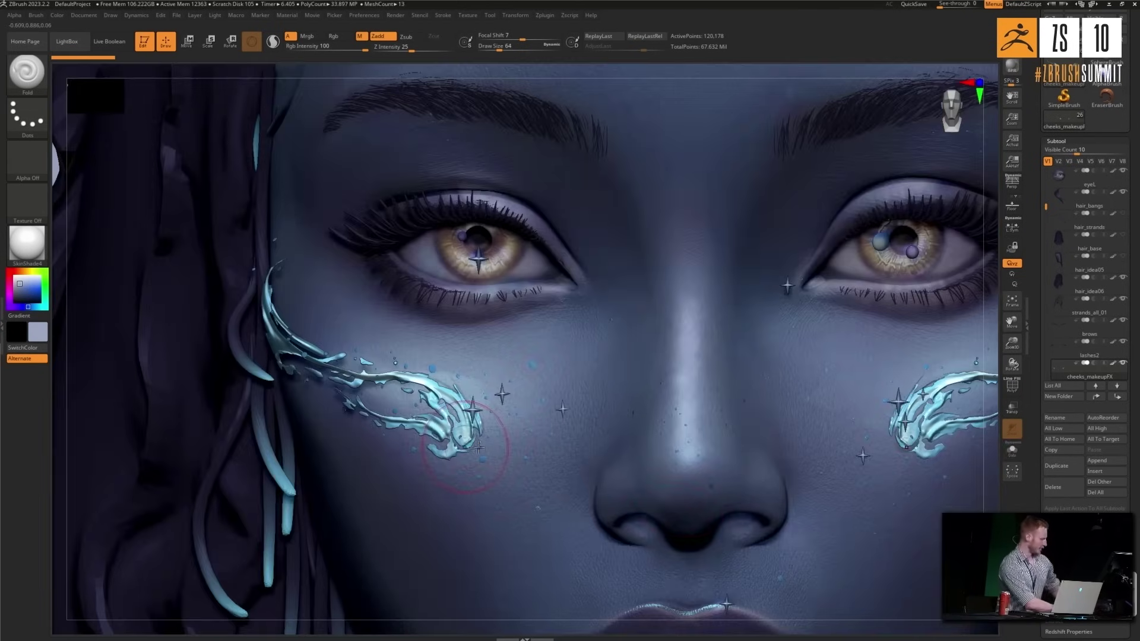
{"action": "key", "text": "f"}
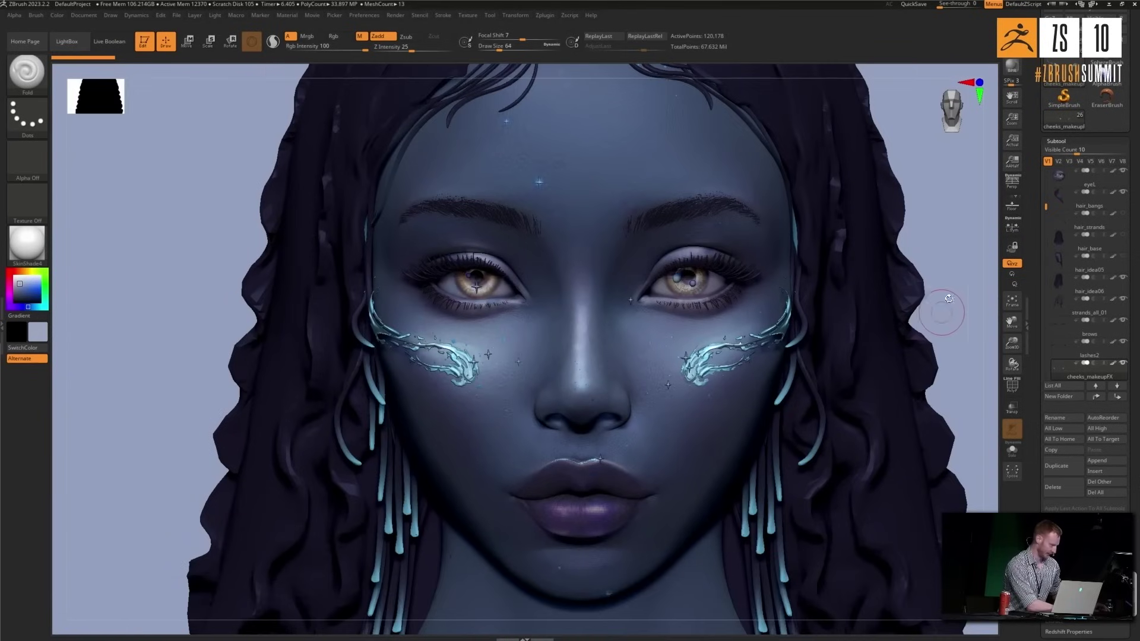
Select the stars subtool on the cheek and return the face to a front view.
{"action": "left_click_drag", "start_coordinate": [962, 285], "coordinate": [743, 339]}
{"action": "left_click", "coordinate": [669, 357], "text": "alt"}
{"action": "left_click_drag", "start_coordinate": [245, 387], "coordinate": [259, 389], "text": "shift"}
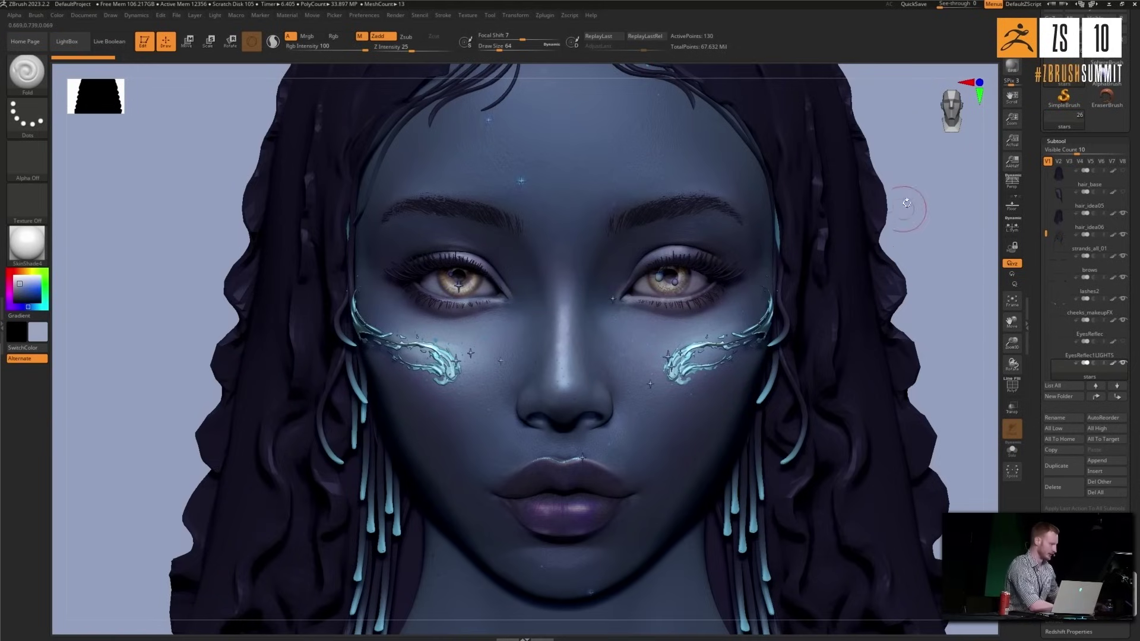
Select the EyesReflec subtool, isolate it with Solo to inspect the eye reflection pieces, and redisplay the other subtools.
{"action": "left_click_drag", "start_coordinate": [954, 202], "coordinate": [616, 247], "text": "alt"}
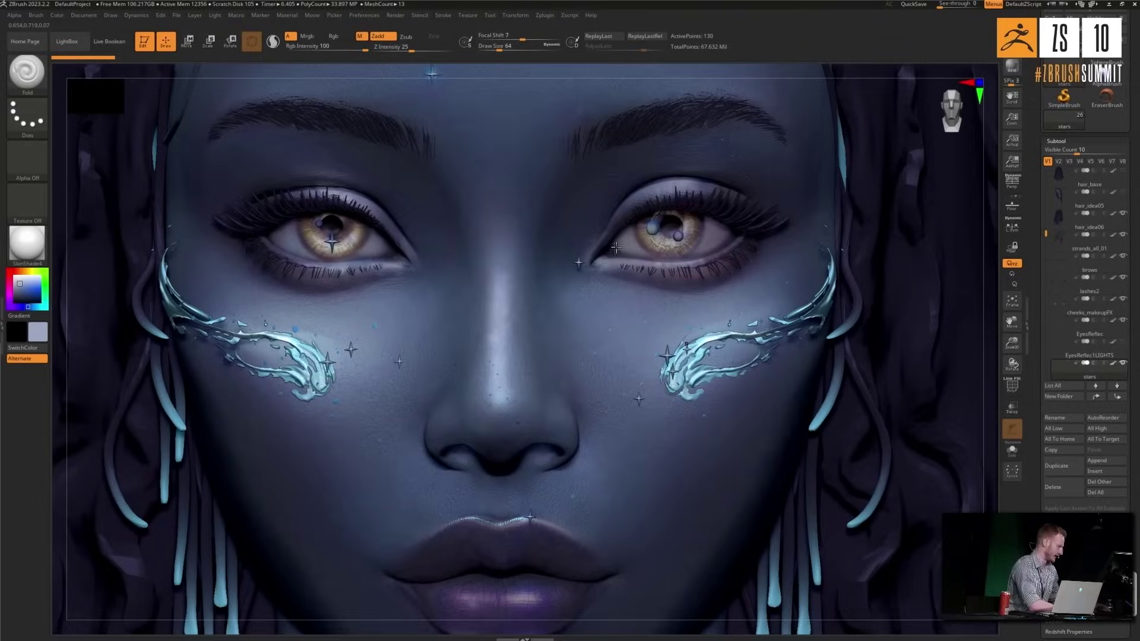
{"action": "left_click", "coordinate": [652, 229], "text": "alt"}
{"action": "left_click", "coordinate": [1017, 452]}
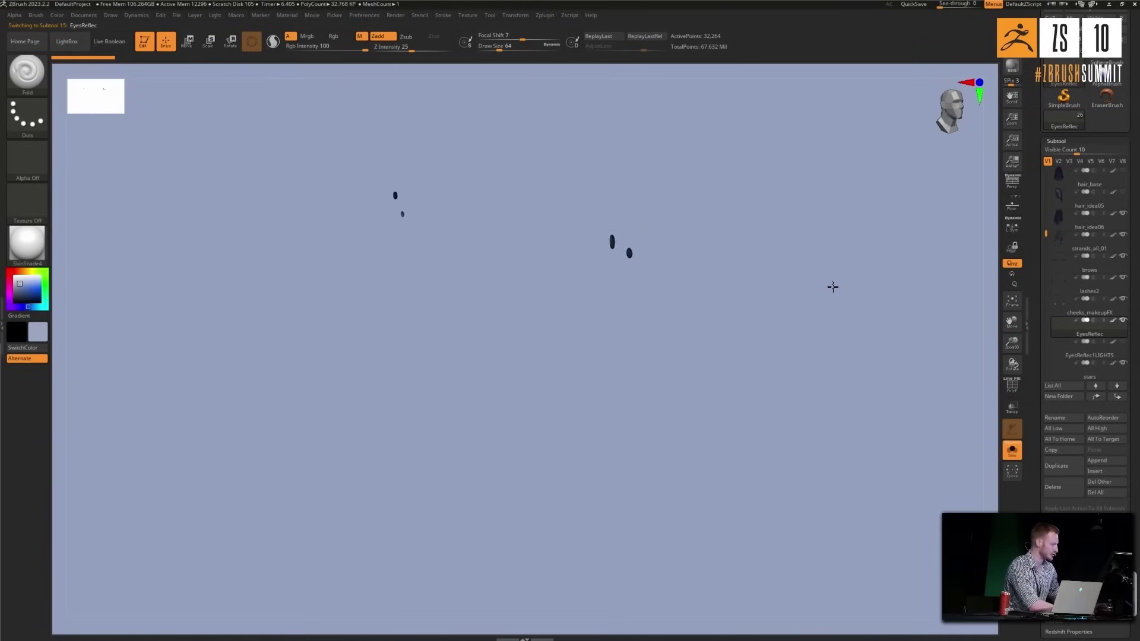
{"action": "left_click", "coordinate": [1015, 452]}
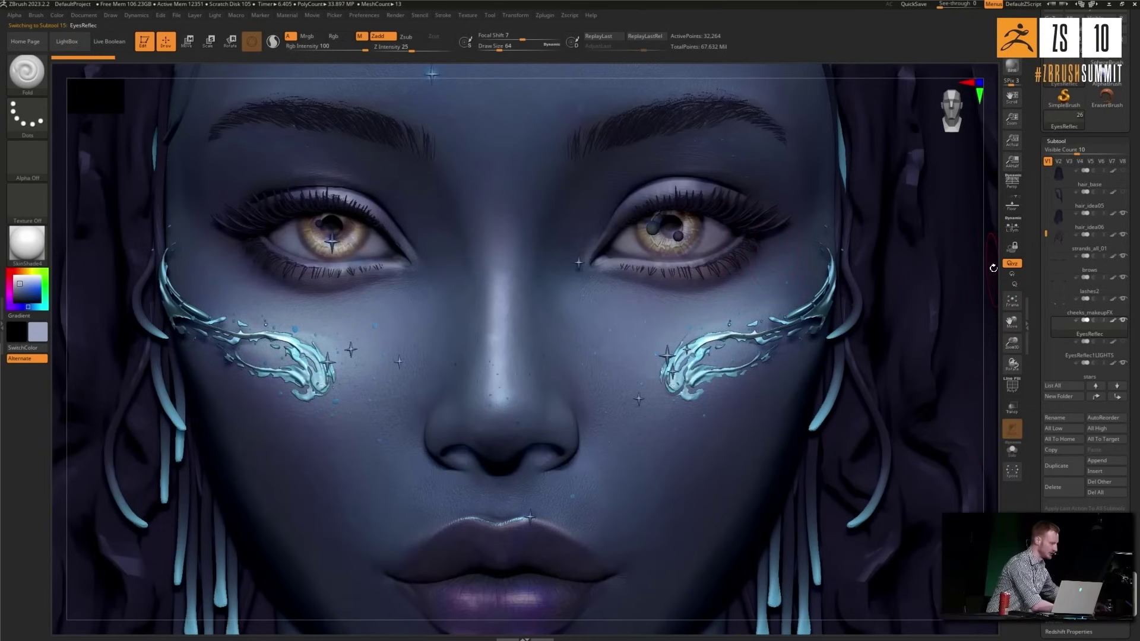
Frame the head and shoulders from the front and make hair_idea06 the active subtool.
{"action": "left_click_drag", "start_coordinate": [828, 434], "coordinate": [932, 331], "text": "alt"}
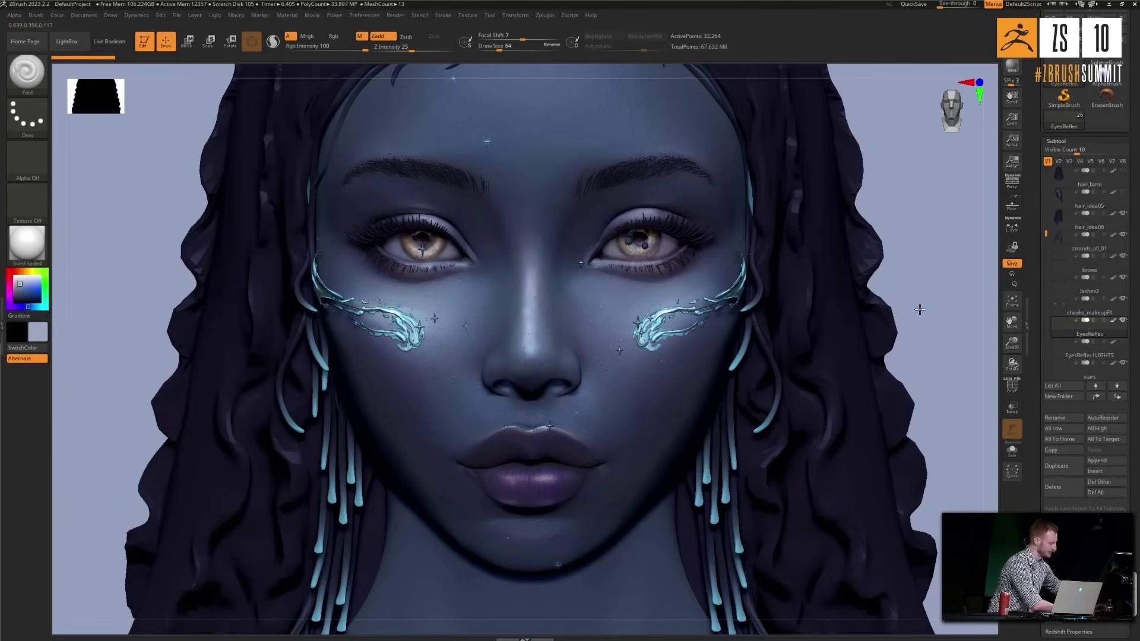
{"action": "left_click_drag", "start_coordinate": [855, 403], "coordinate": [807, 328], "text": "alt"}
{"action": "left_click", "coordinate": [762, 319], "text": "alt"}
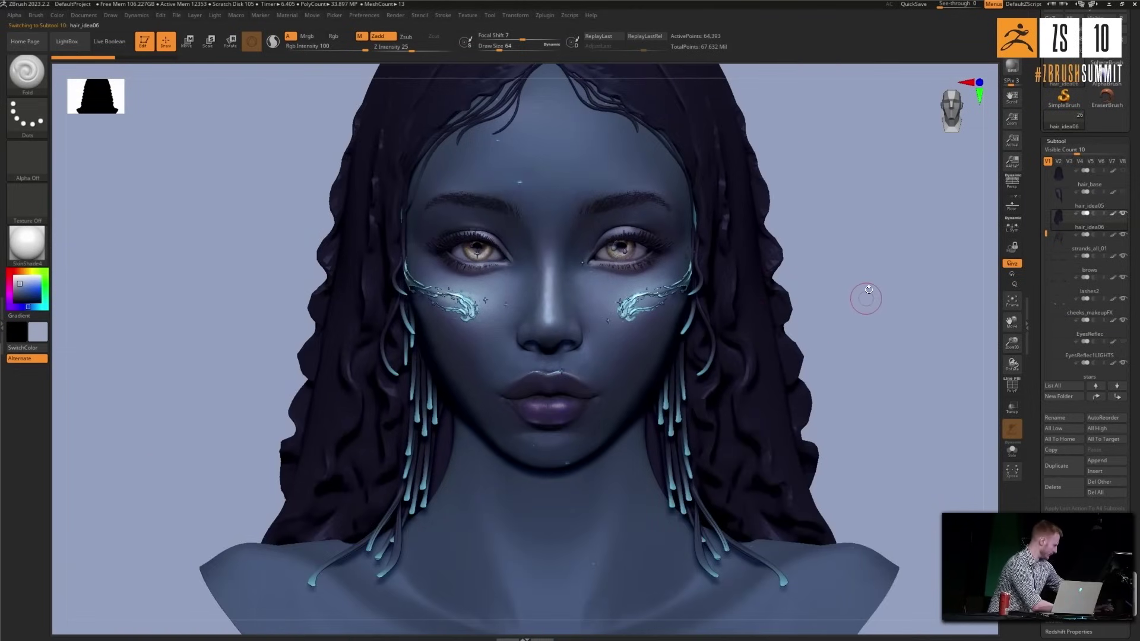